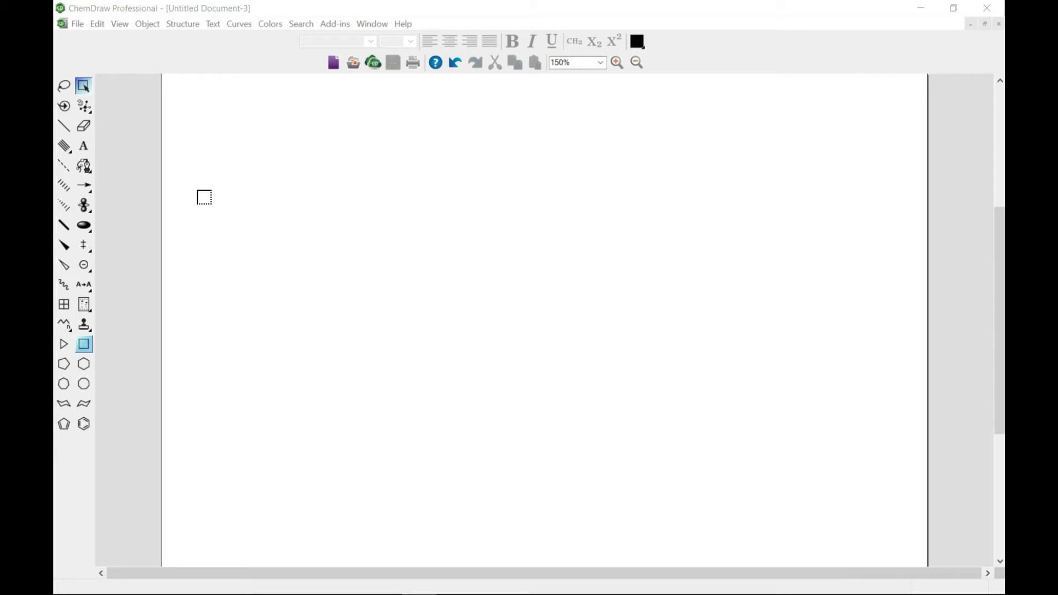
Draw a benzene ring near the upper left of the page.
left_click(84, 423)
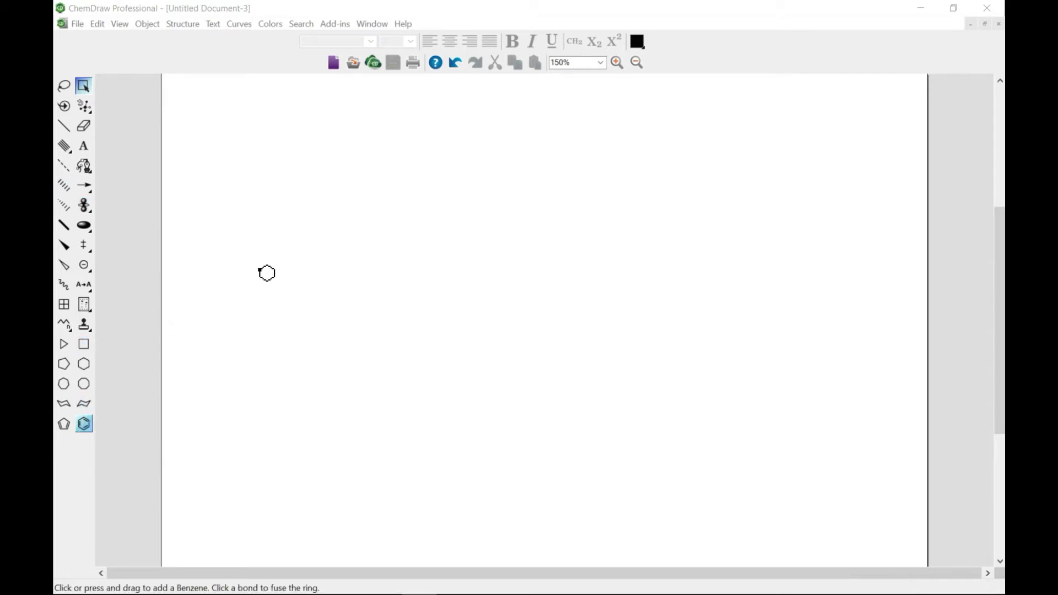
left_click_drag(252, 168, 151, 234)
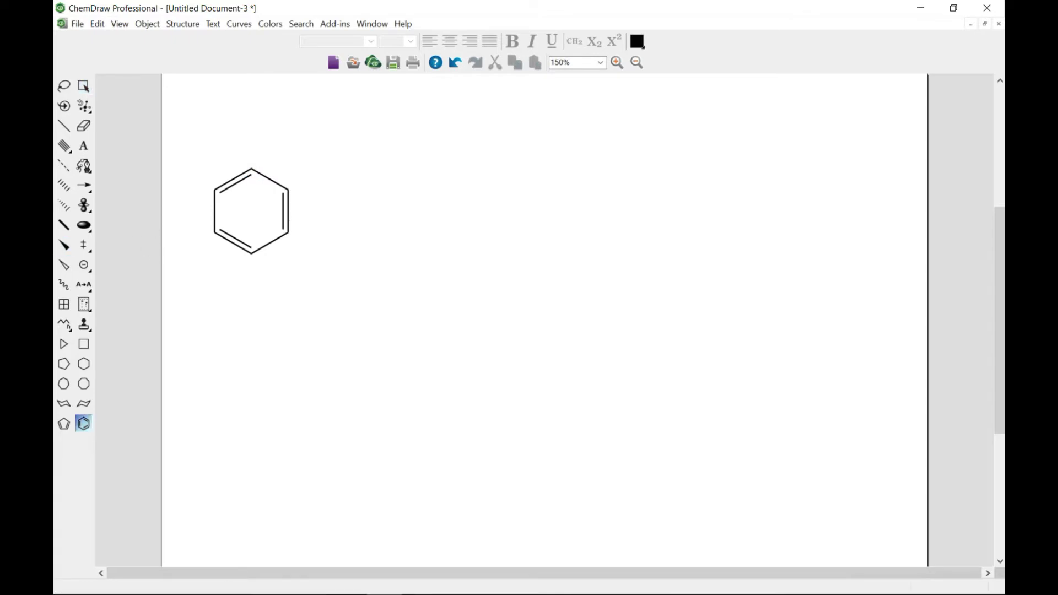
left_click(66, 324)
left_click_drag(289, 189, 509, 185)
left_click(86, 425)
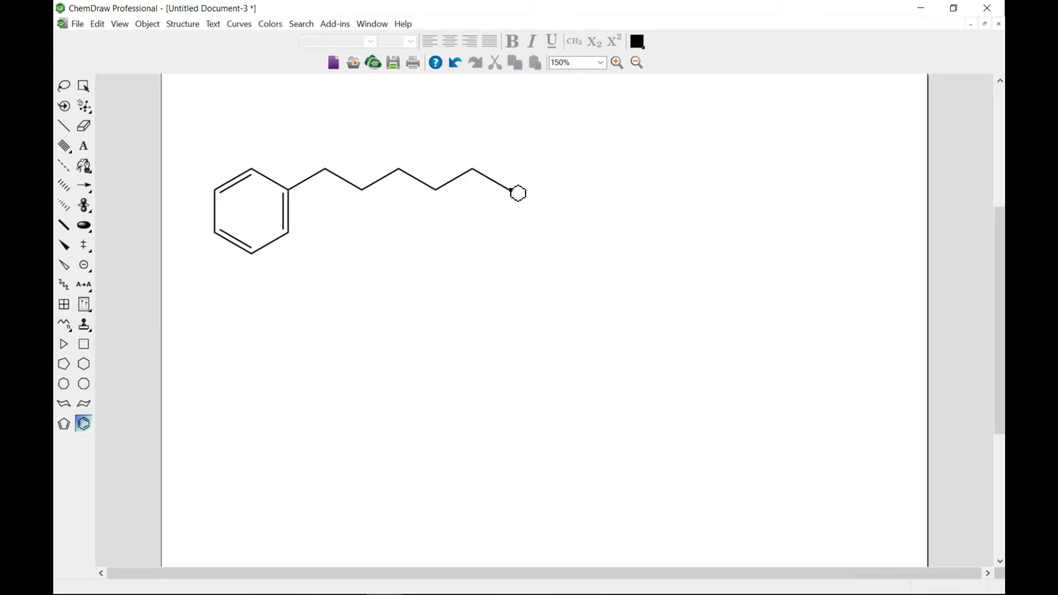
left_click_drag(510, 190, 625, 235)
key("ctrl+z")
key("ctrl+z")
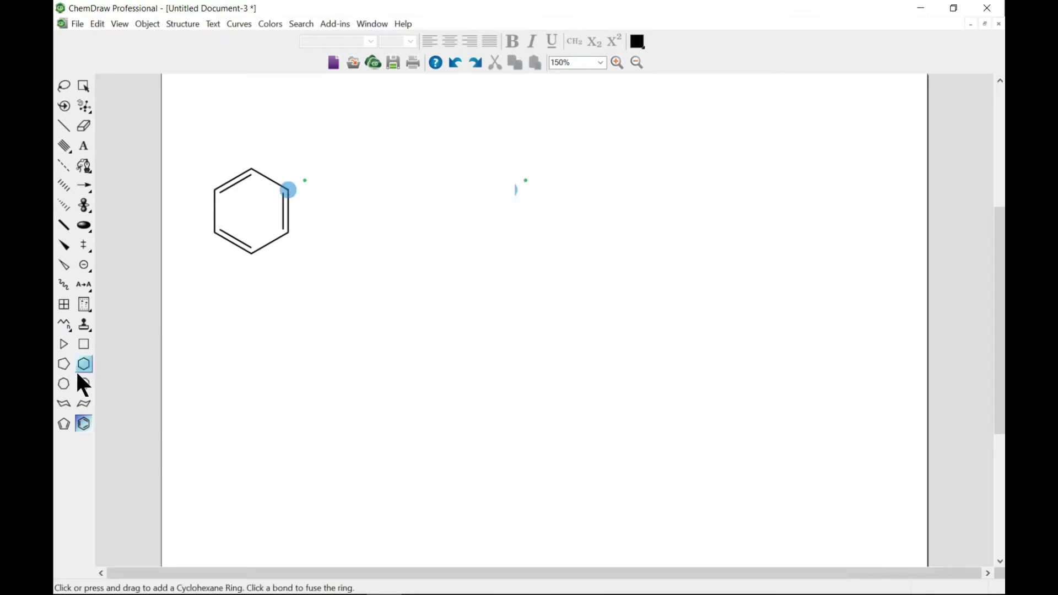
Attach a seven-carbon zigzag chain to the ring's upper-right atom and add a second benzene ring at the chain's end.
left_click(64, 325)
left_click_drag(289, 189, 546, 168)
left_click(84, 424)
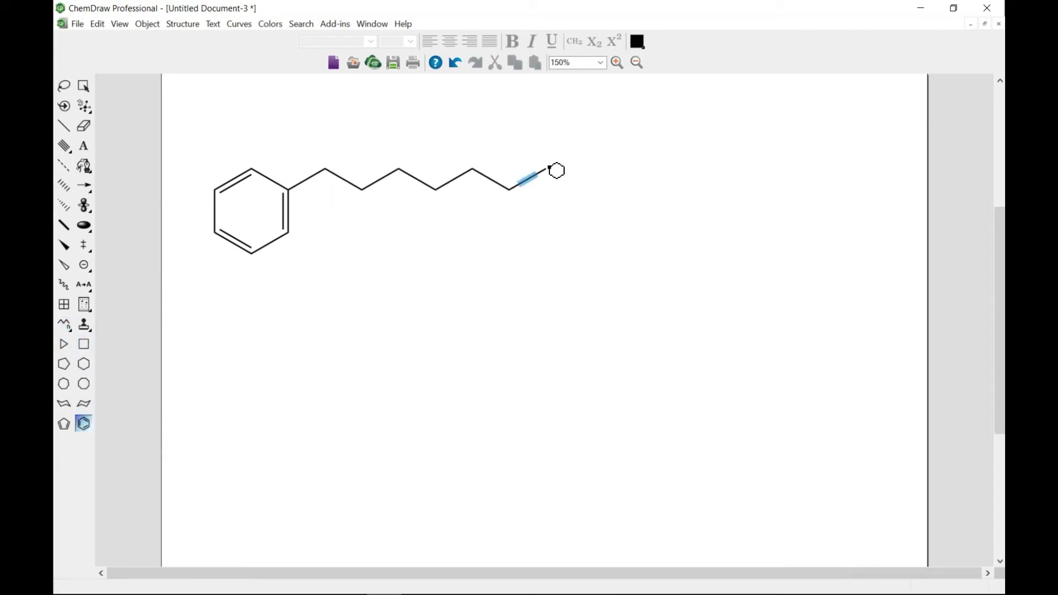
left_click_drag(545, 169, 589, 153)
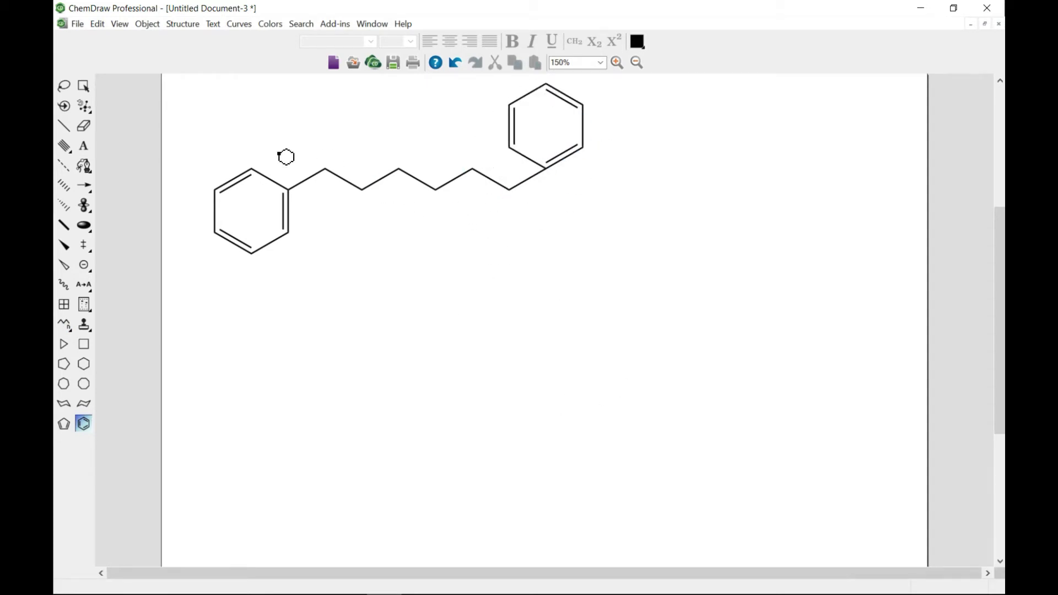
scroll(408, 289, "up", 3)
scroll(420, 297, "up", 2)
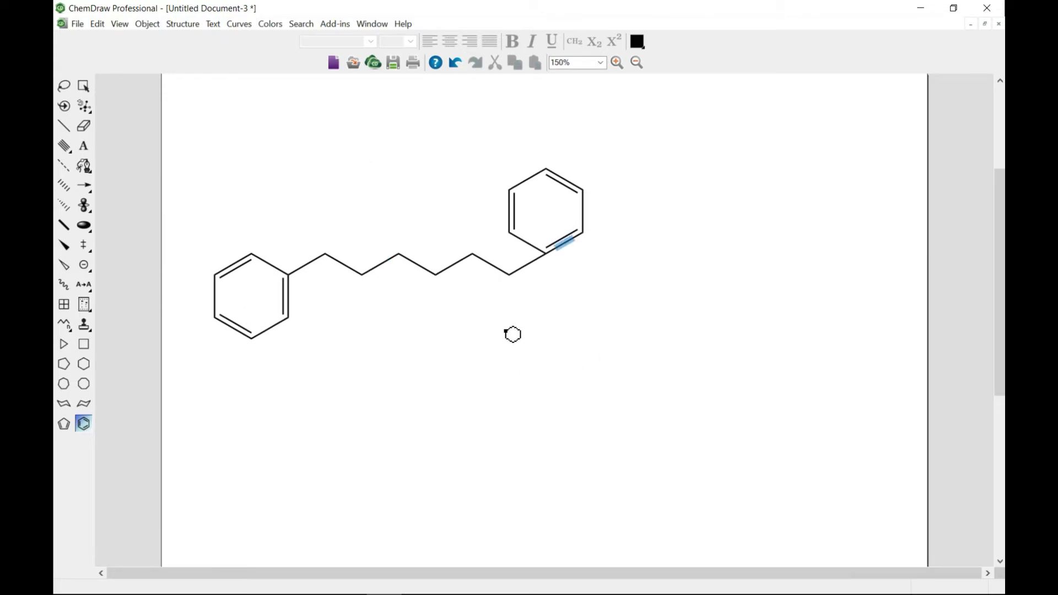
Contract the whole chain and second ring attached to the first benzene ring into the label Hexylbenzene.
left_click(80, 86)
left_click(438, 392)
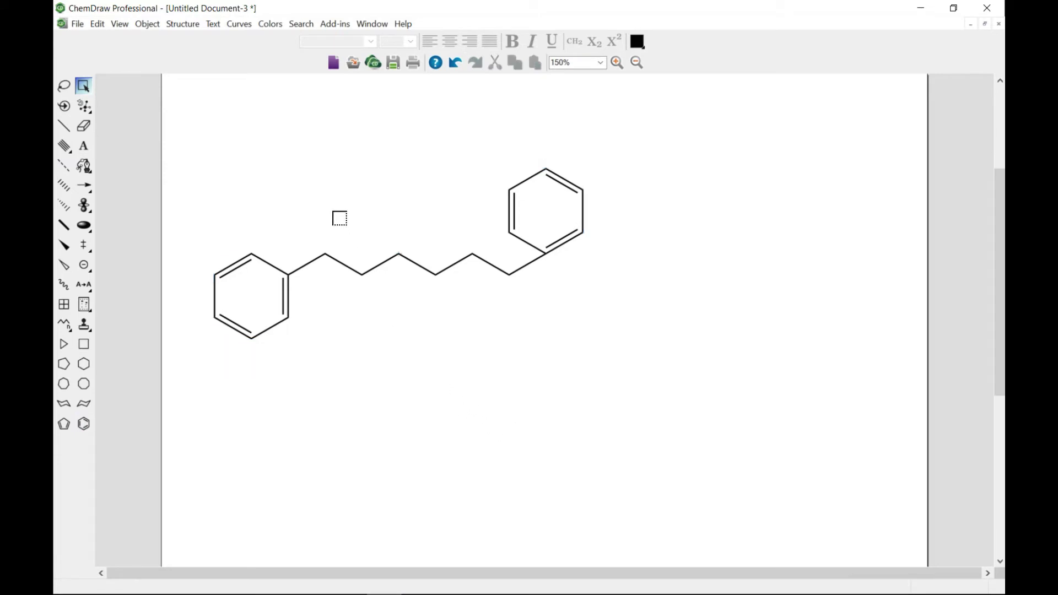
left_click_drag(341, 158, 699, 362)
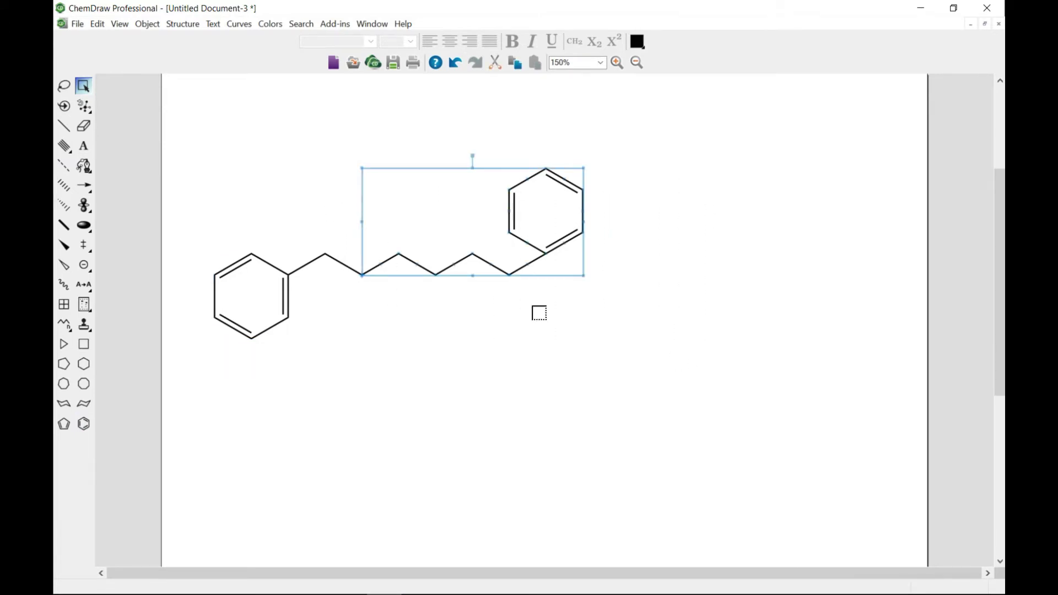
left_click_drag(304, 146, 687, 349)
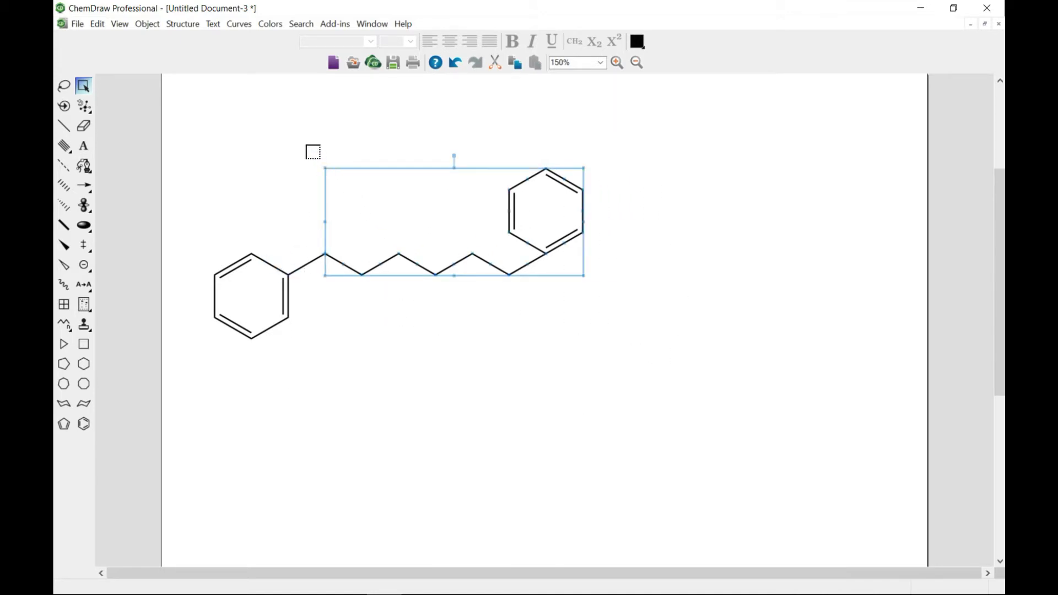
left_click(182, 25)
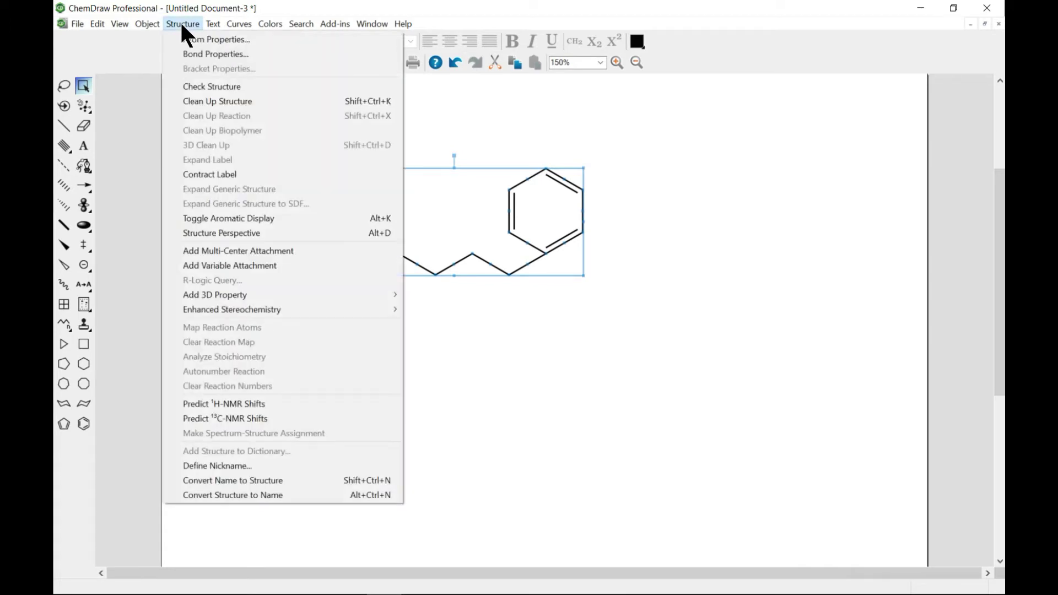
left_click(231, 176)
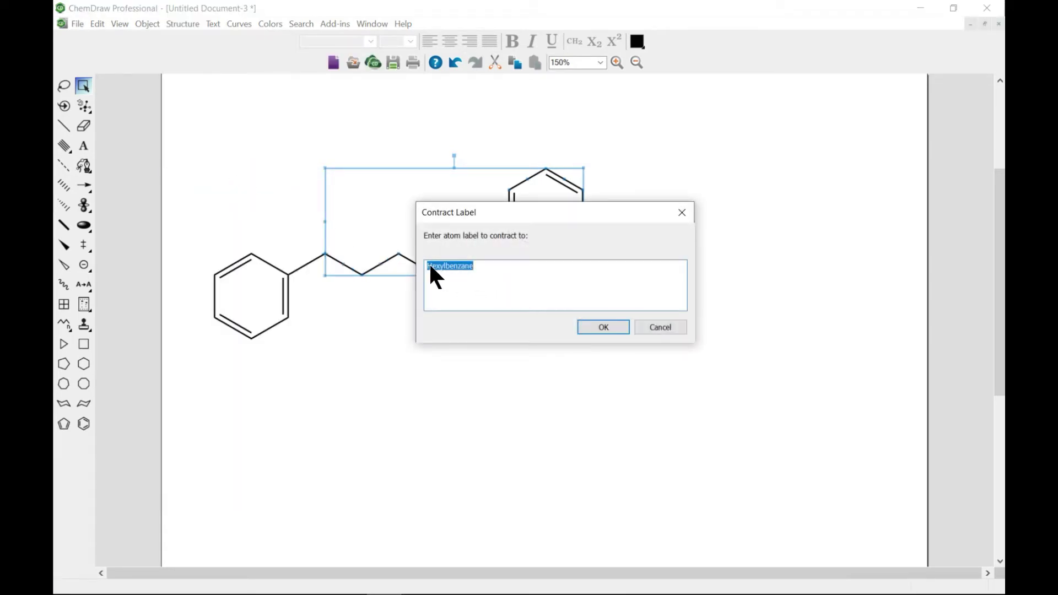
left_click(476, 271)
left_click(615, 329)
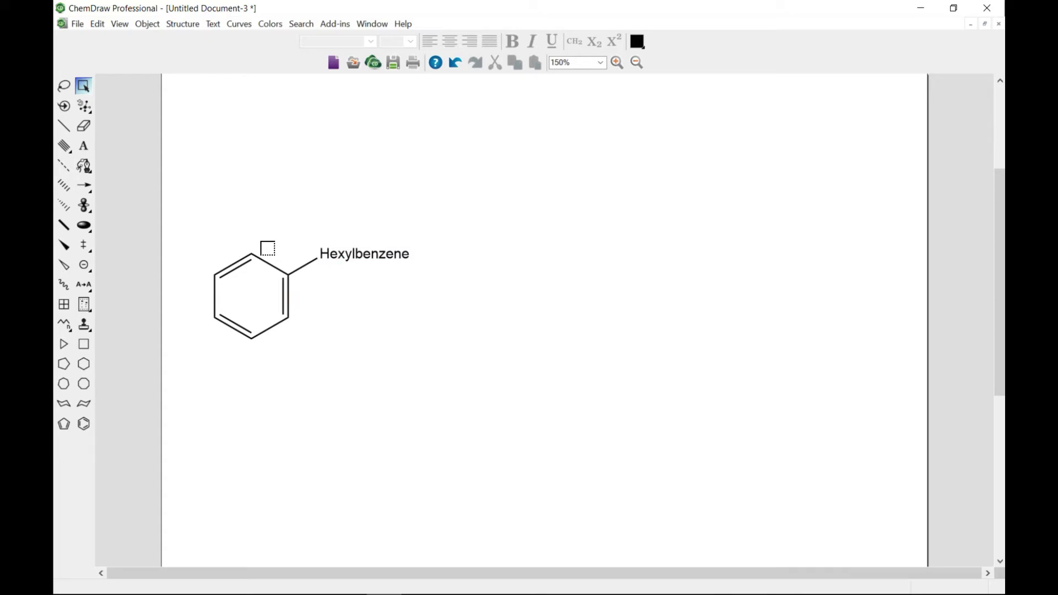
Expand the Hexylbenzene label into its full structure and undo the expansion.
right_click(352, 256)
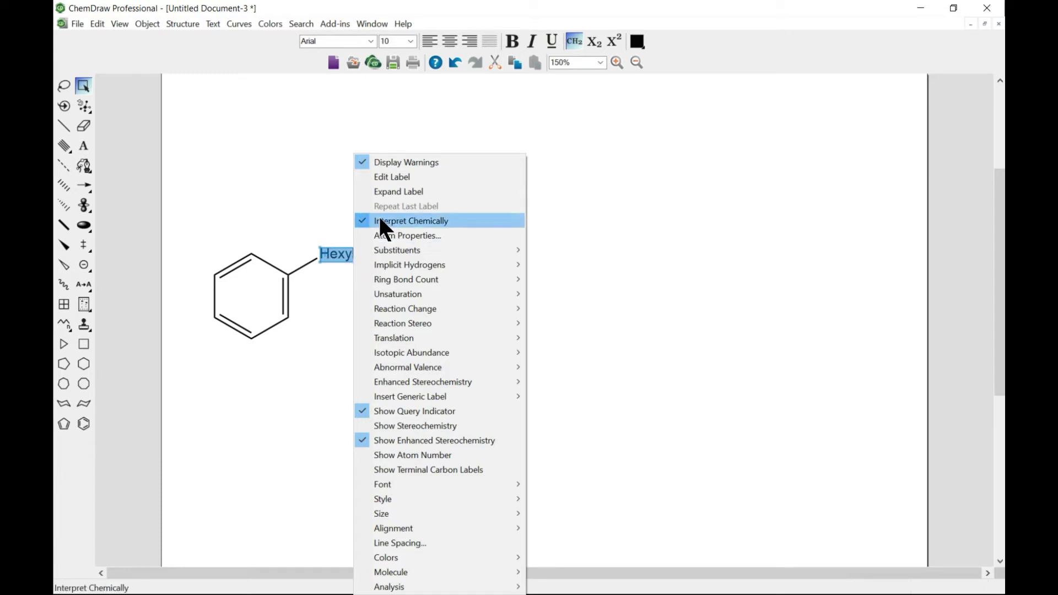
left_click(386, 190)
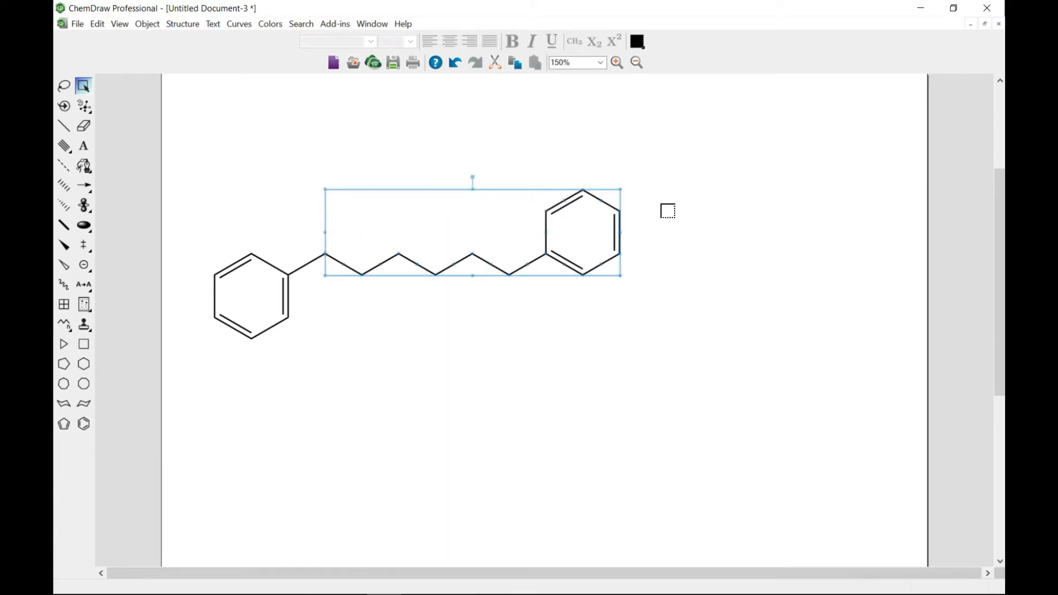
right_click(379, 251)
left_click(340, 239)
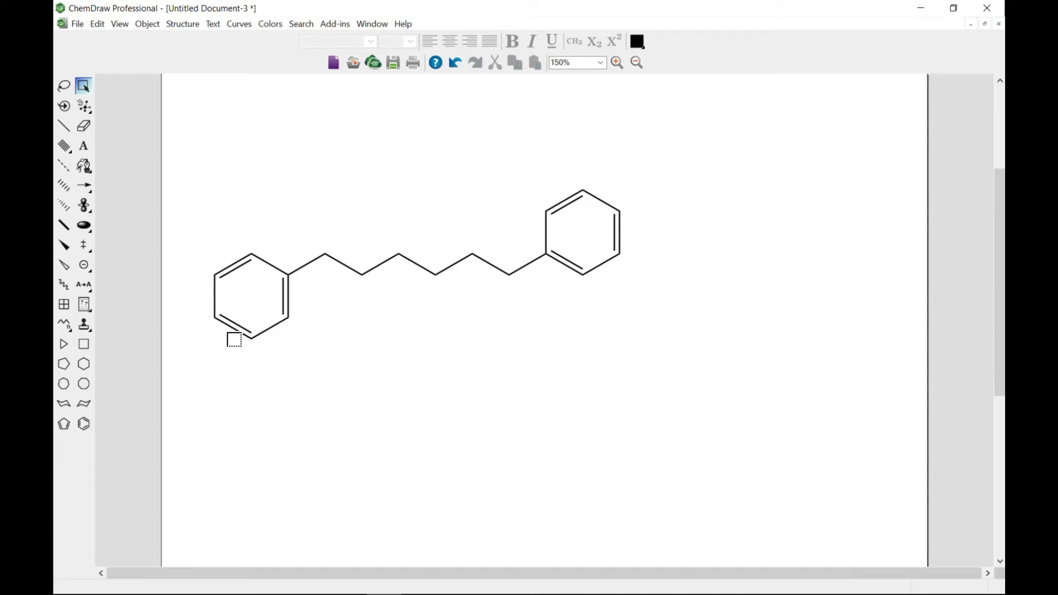
key("ctrl+z")
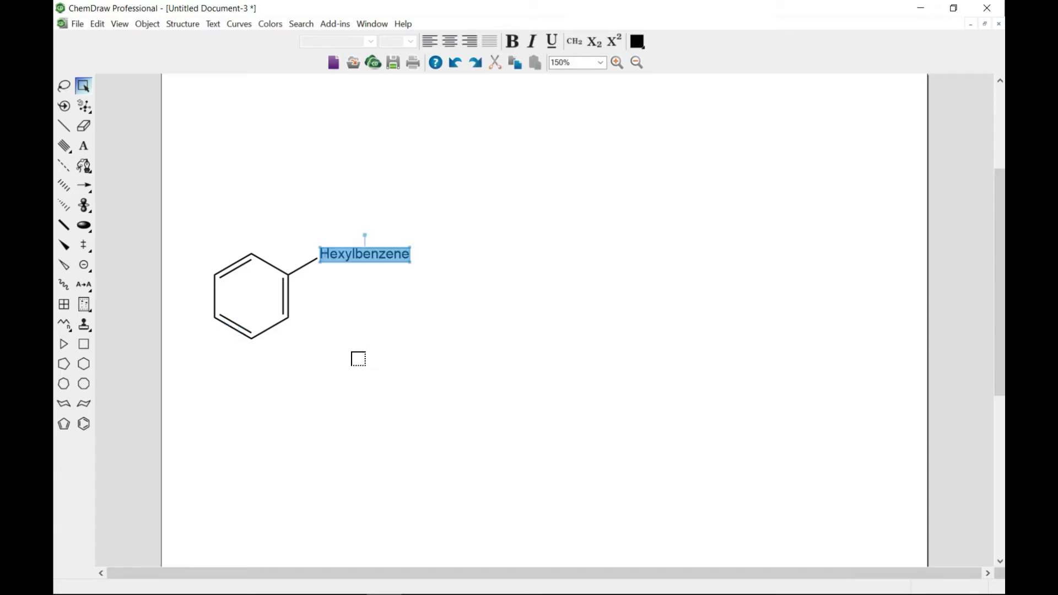
left_click(365, 213)
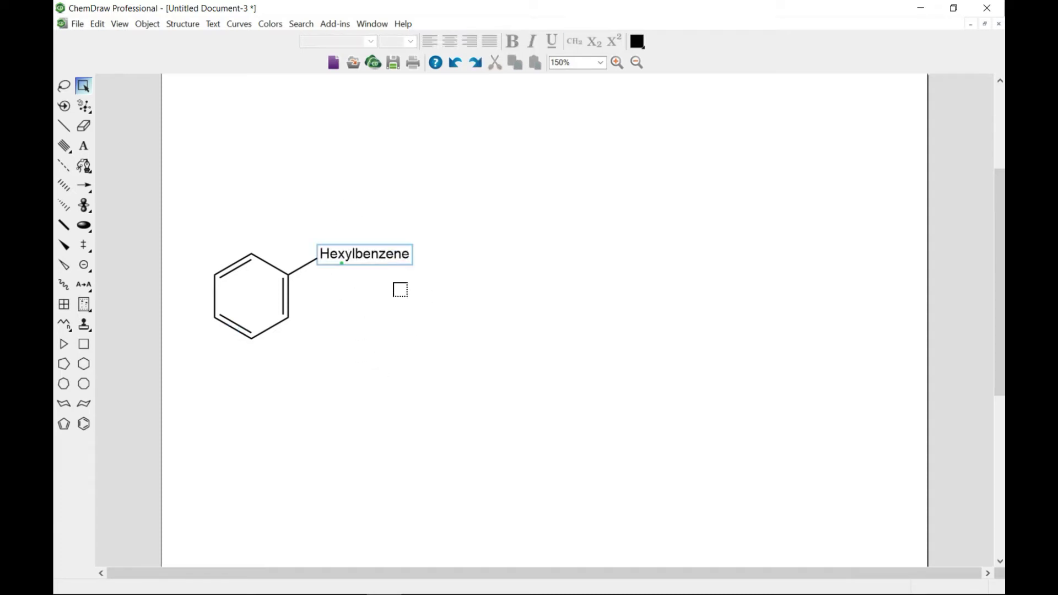
right_click(369, 249)
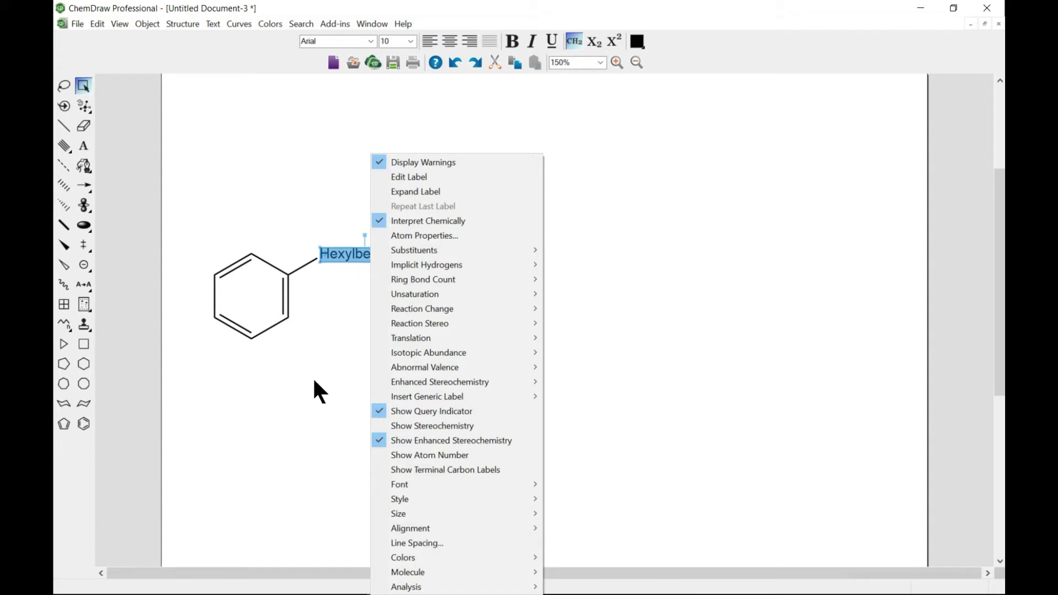
left_click(687, 348)
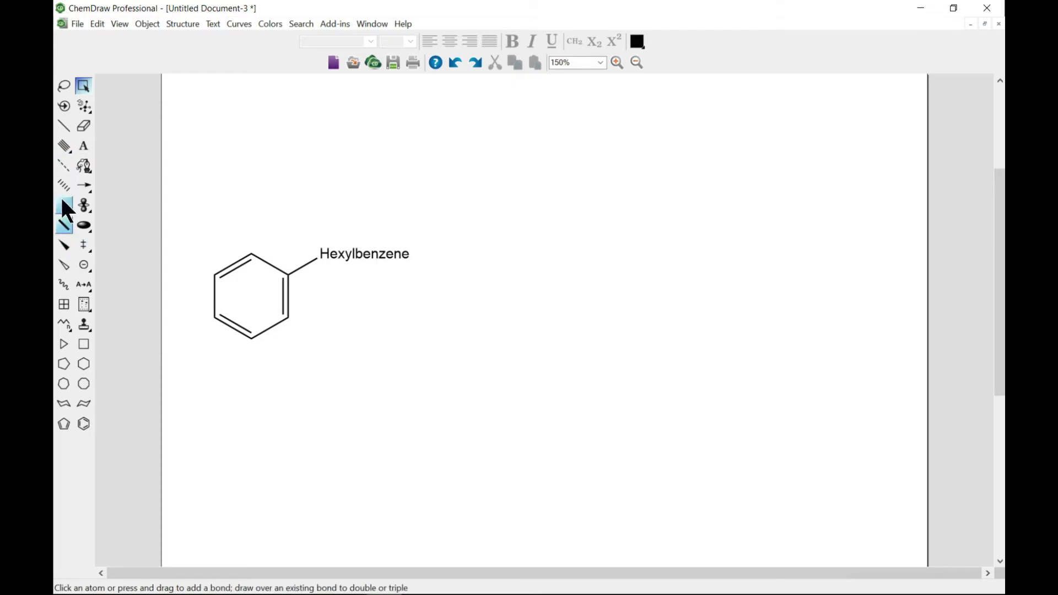
Draw a horizontal solid bond below the ring, labelling its ends Ph and CH2CHCH3.
left_click(63, 125)
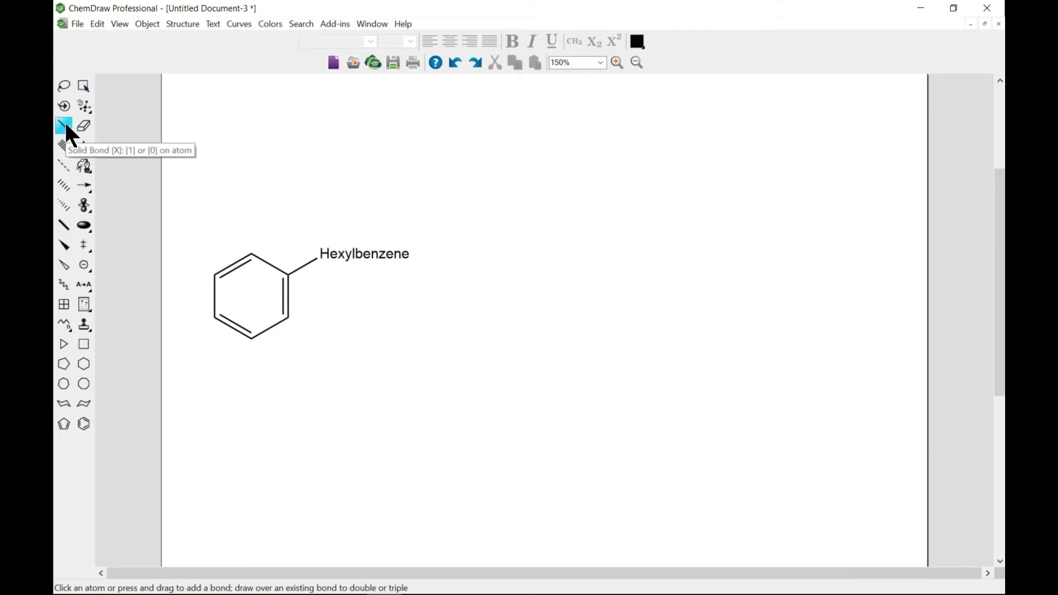
left_click_drag(268, 413, 329, 412)
left_click(84, 146)
left_click(273, 415)
type("Ph")
left_click(310, 414)
type("CH2CHCH3")
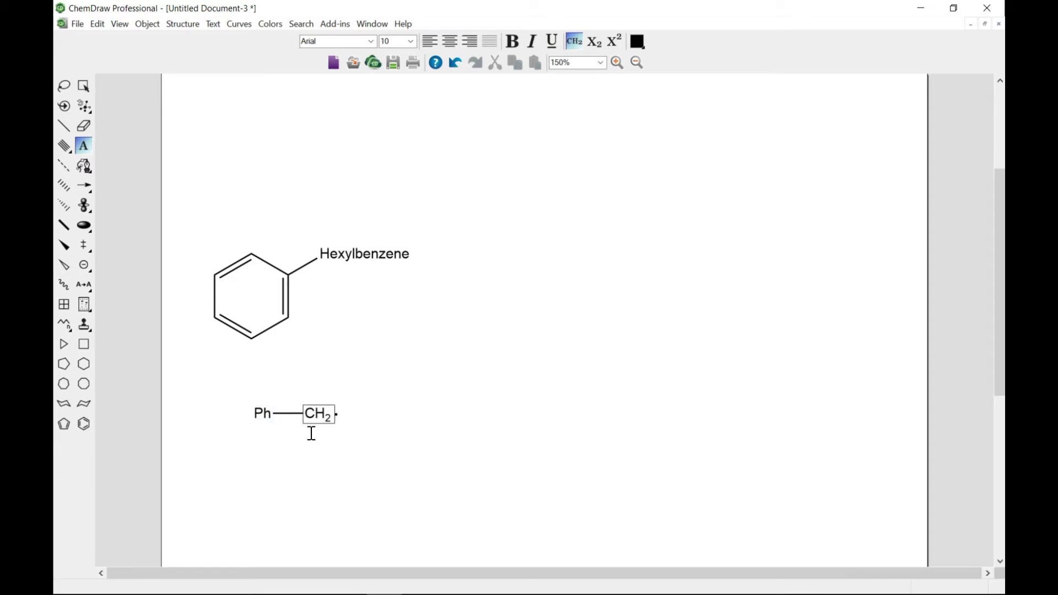
Add a solid bond straight down from the CH group of the CH2CHCH3 label and label its end CH3.
left_click(64, 125)
left_click_drag(336, 415, 330, 475)
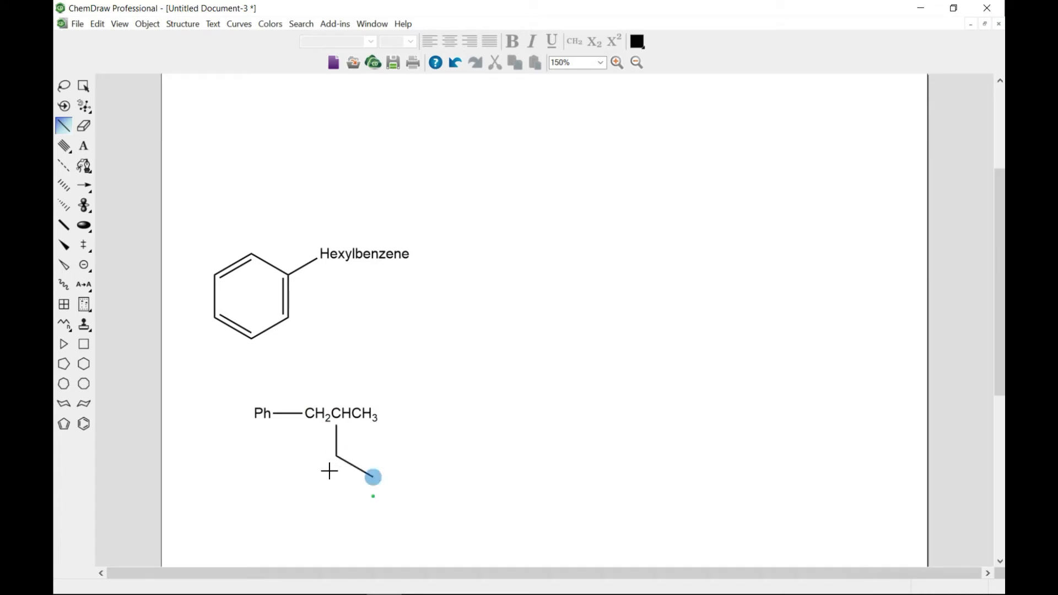
left_click(83, 145)
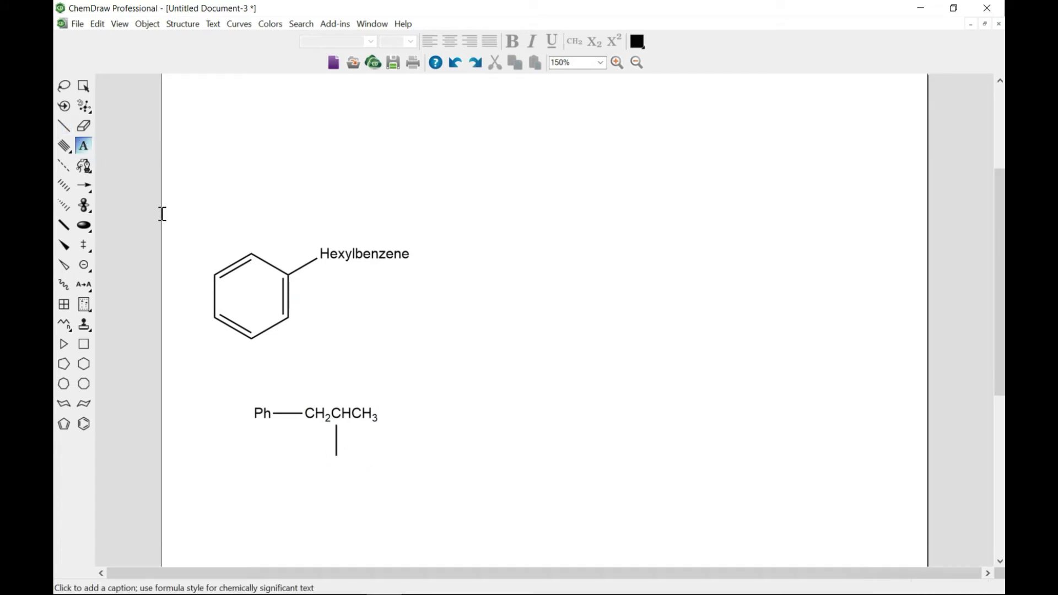
left_click(336, 455)
type("CH3")
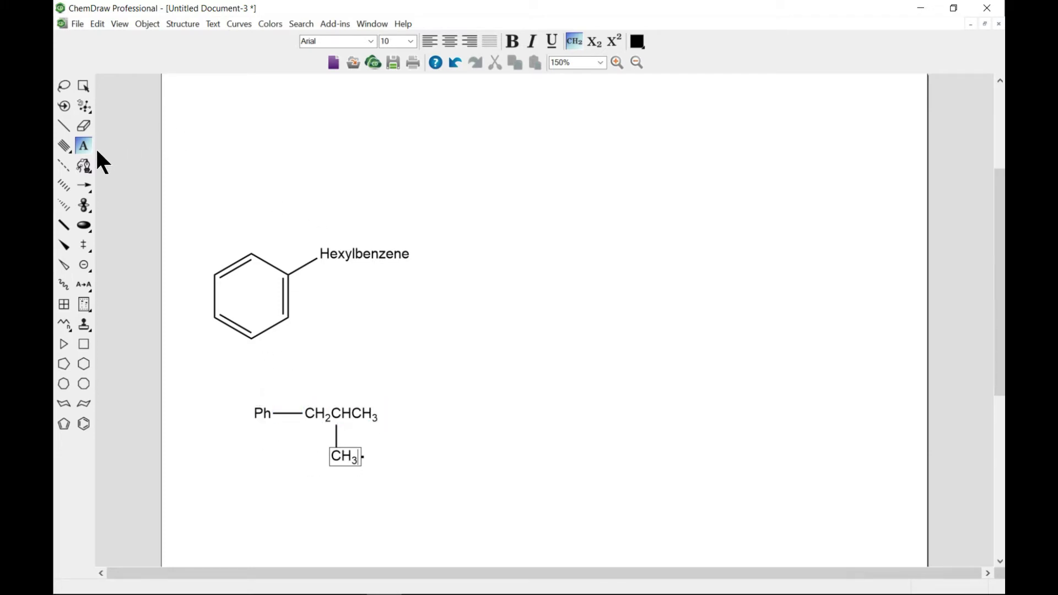
Expand the labels of the Ph–CH2CHCH3 structure and move the expanded structure right, clear of the Hexylbenzene structure.
left_click(85, 85)
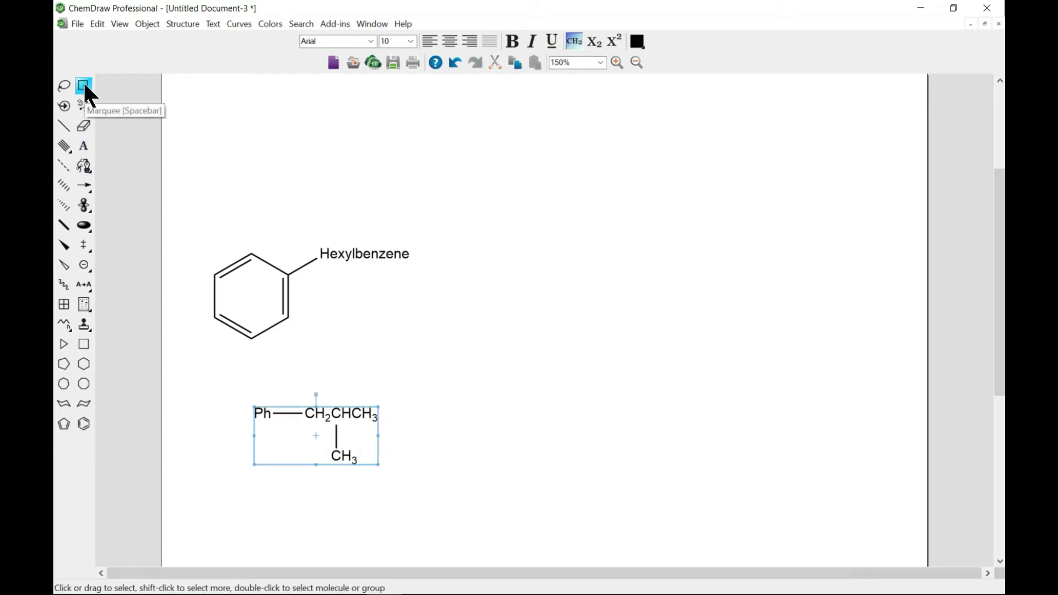
left_click(183, 24)
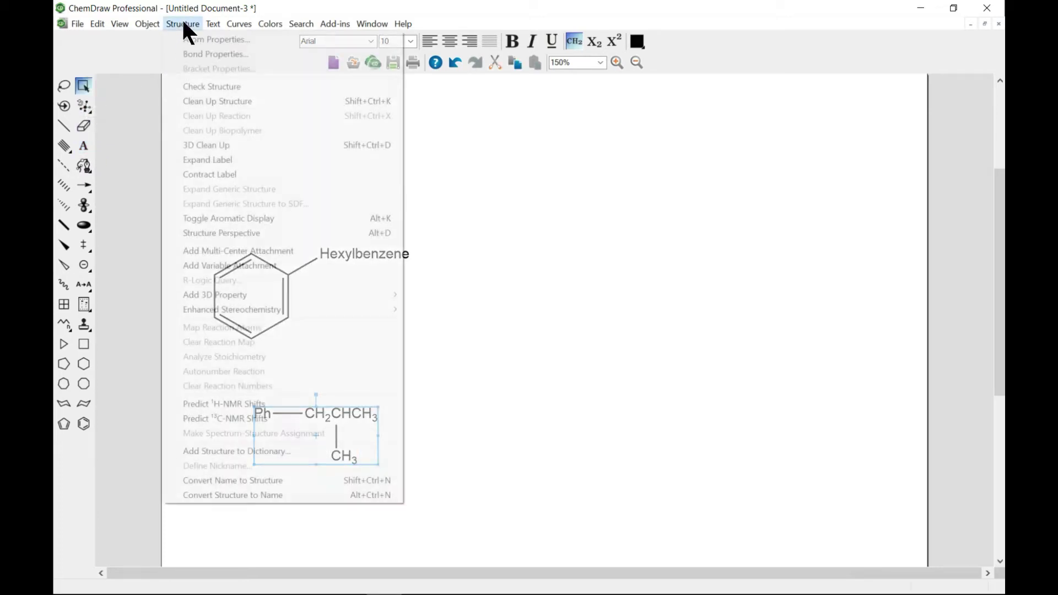
left_click(231, 160)
left_click_drag(319, 414, 540, 371)
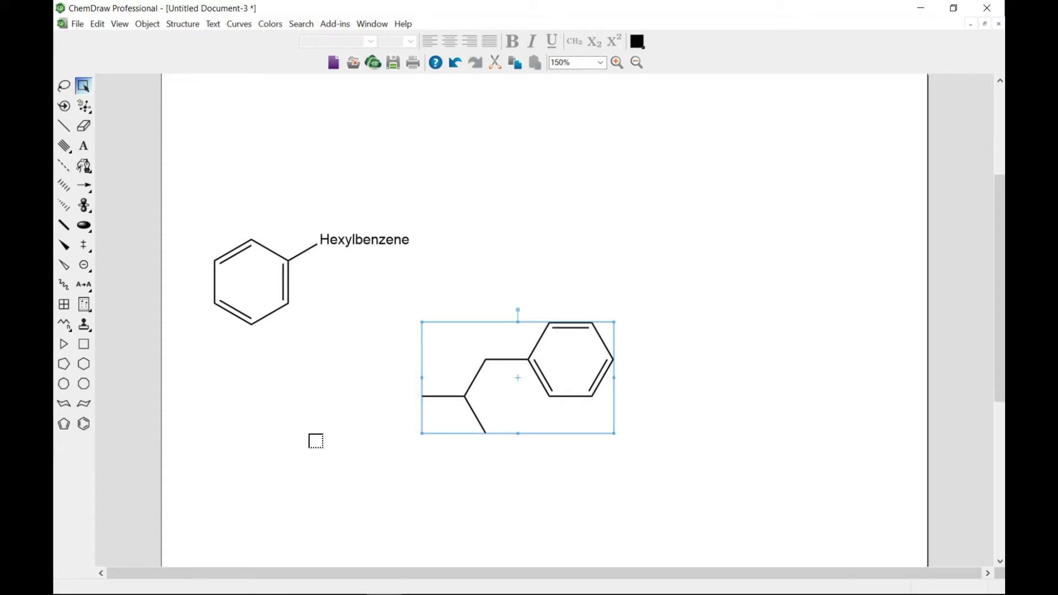
Draw a new benzene ring lower on the page and attach a five-carbon zigzag chain to its upper-right atom.
scroll(421, 378, "down", 5)
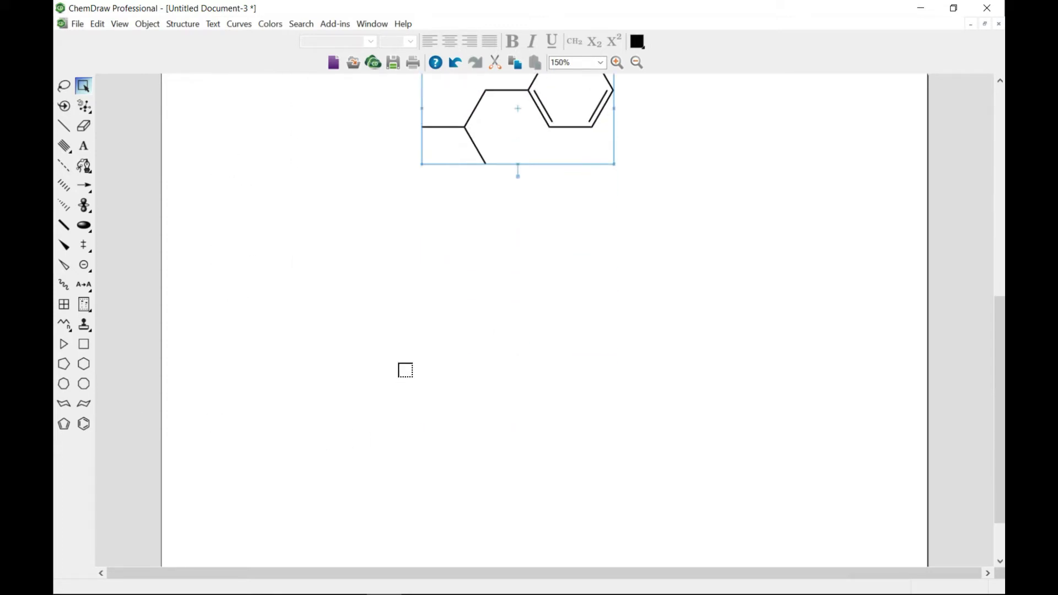
left_click(85, 423)
left_click(280, 293)
left_click_drag(233, 387, 184, 366)
mouse_move(316, 313)
left_mouse_down()
mouse_move(504, 333)
mouse_move(543, 319)
mouse_move(554, 297)
mouse_move(501, 291)
left_mouse_up()
Label the third chain atom from the new benzene ring NH.
left_click(87, 149)
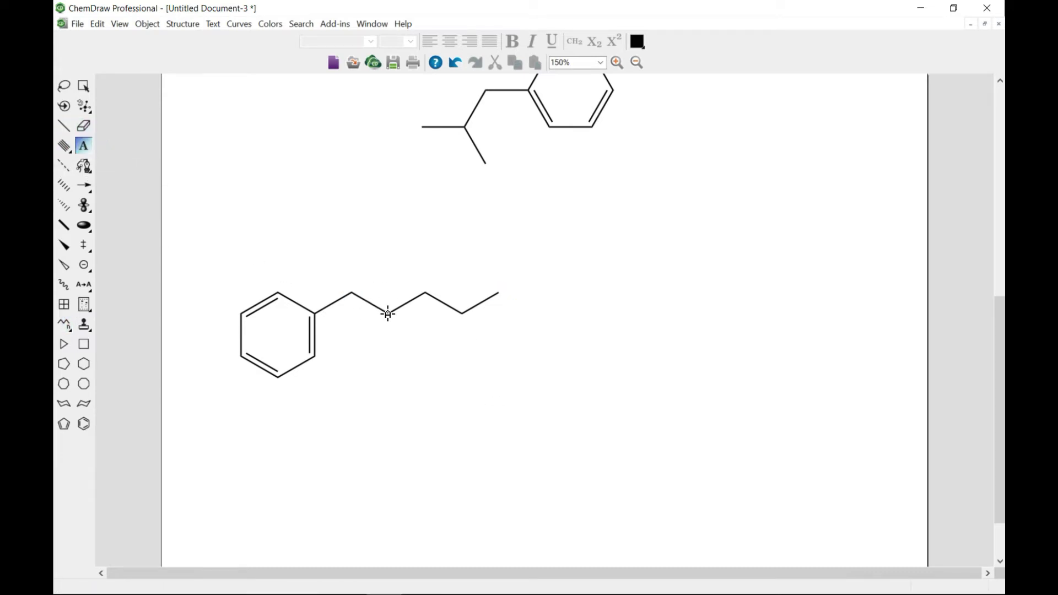
left_click(424, 295)
type("NH")
left_click(463, 313)
type("O")
left_click(453, 389)
key("ctrl+z")
key("ctrl+z")
left_click(465, 361)
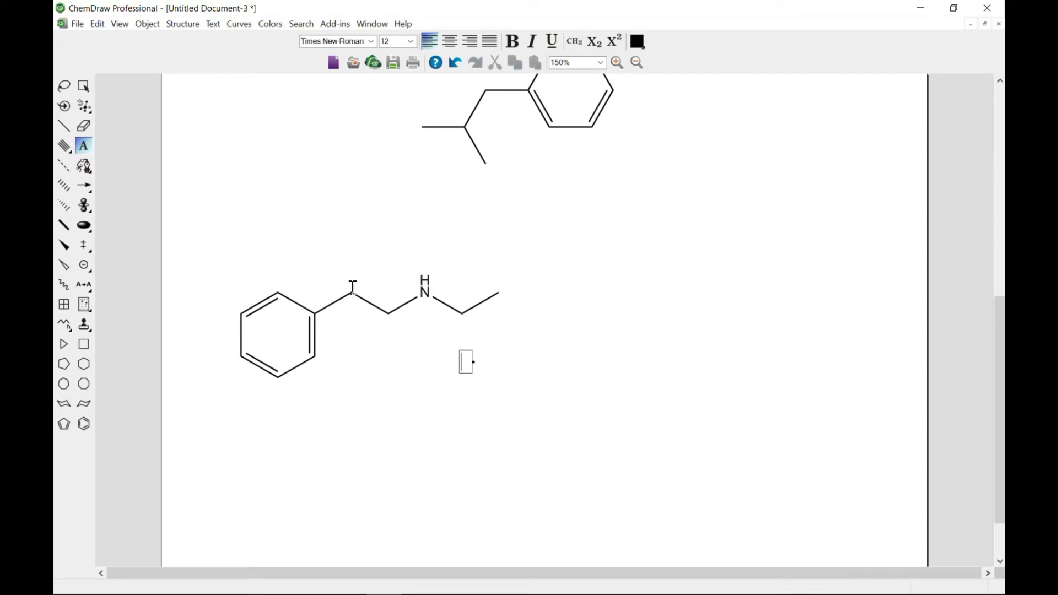
Add a solid bond straight down from the carbon after the NH and label its end O.
left_click(64, 126)
left_click_drag(464, 312, 464, 356)
left_click(83, 145)
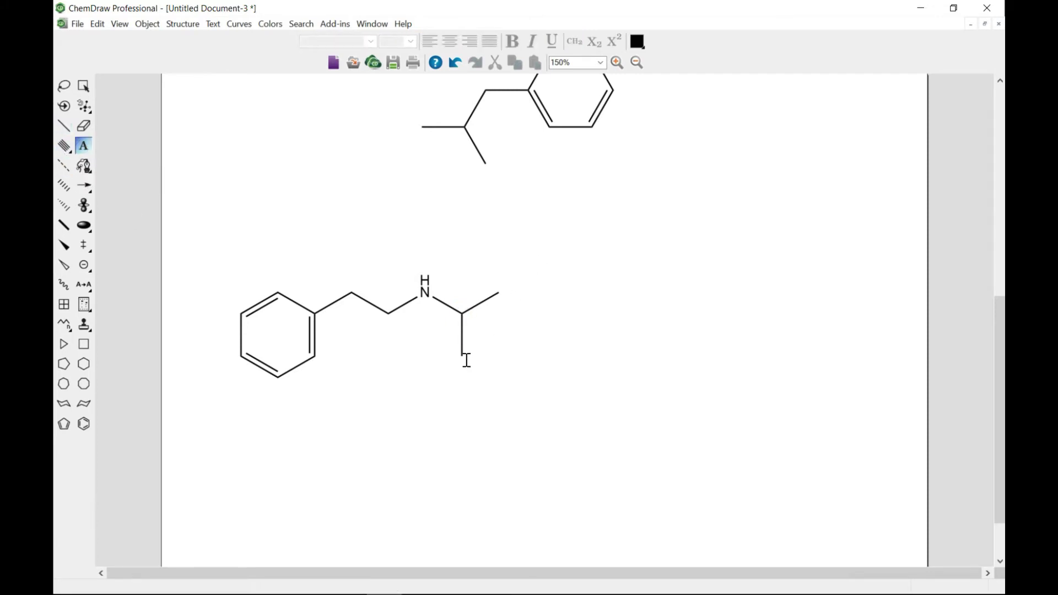
left_click(463, 356)
type("O")
Label the end of the chain CH3 and turn the carbon–oxygen bond into a double bond.
left_click(498, 293)
type("CH3")
left_click(591, 342)
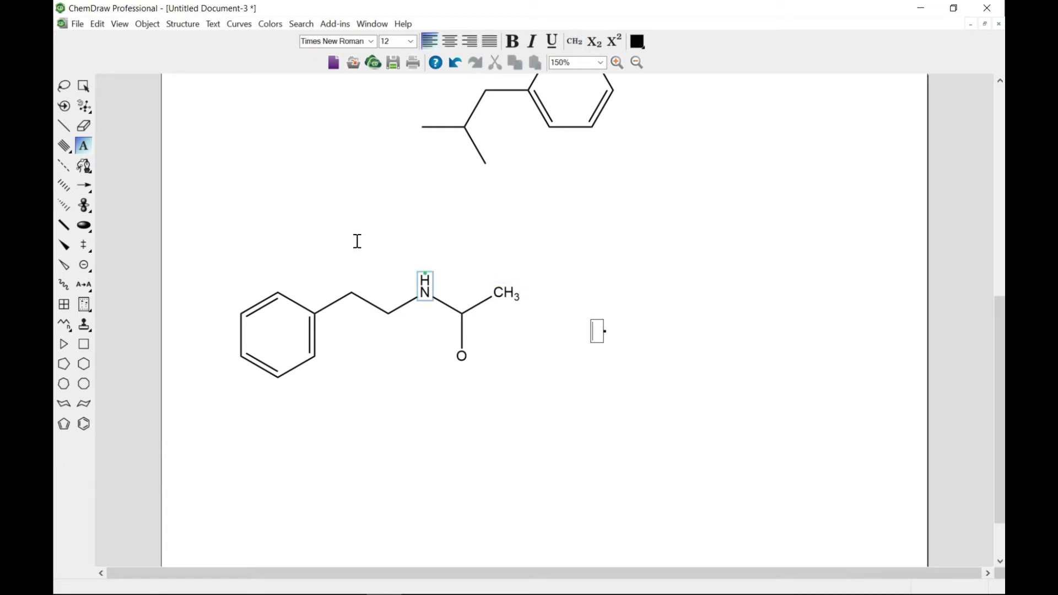
left_click(64, 126)
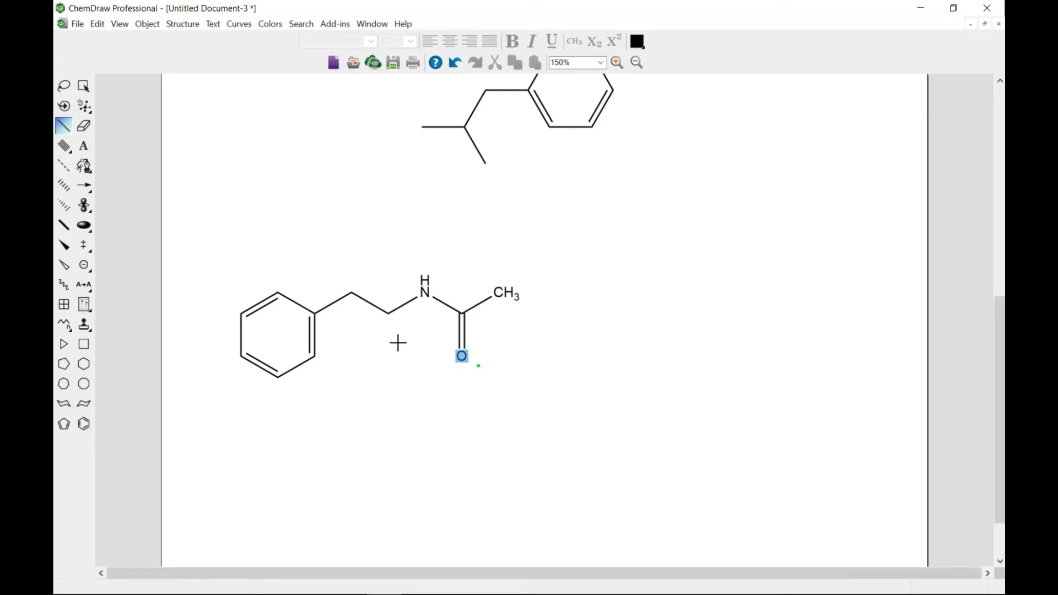
left_click(83, 86)
left_click(353, 199)
left_click_drag(353, 199, 612, 413)
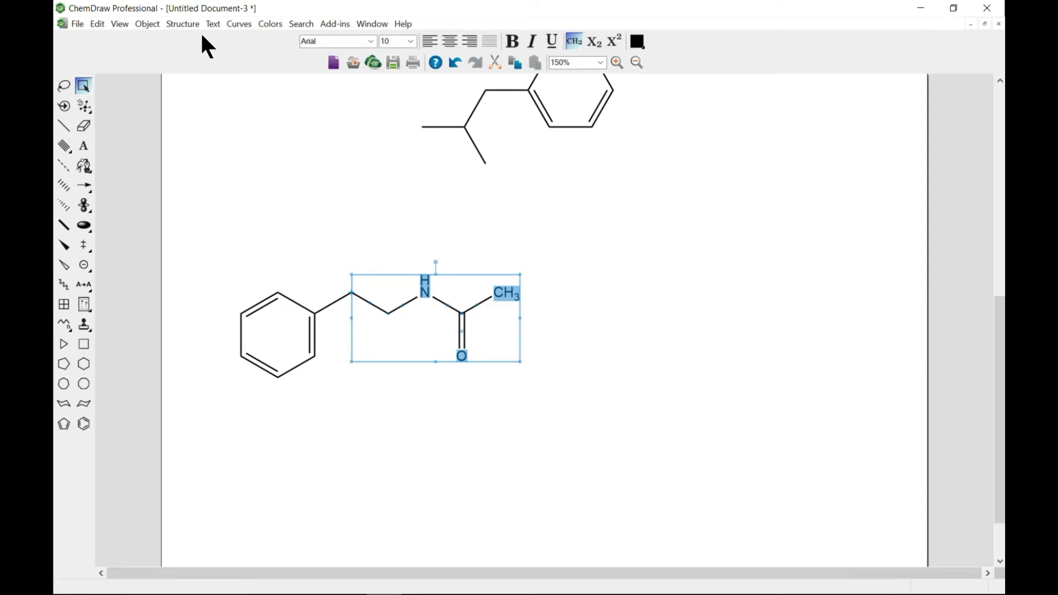
left_click(184, 24)
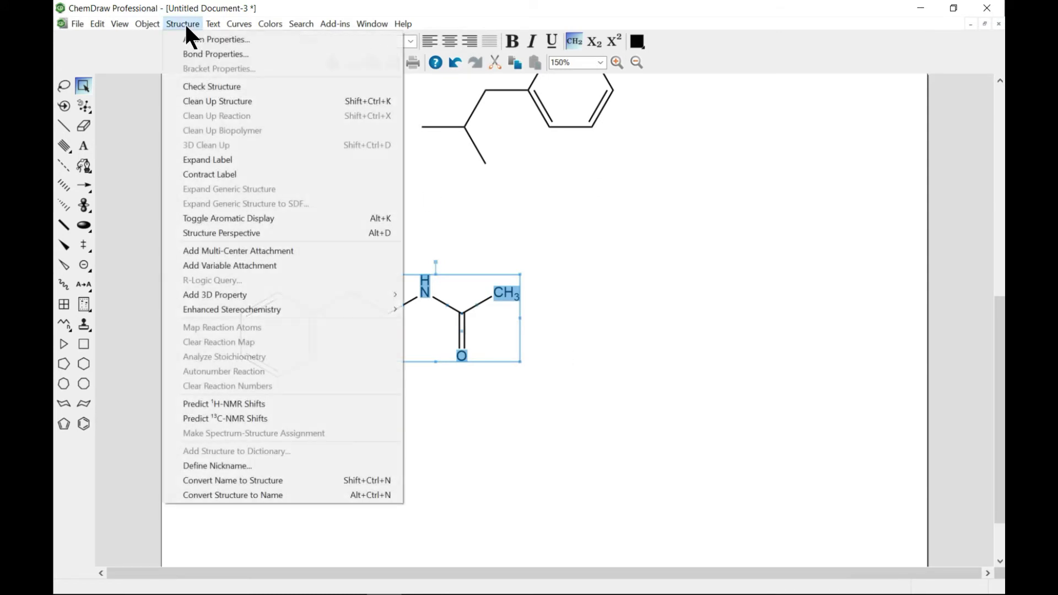
left_click(251, 174)
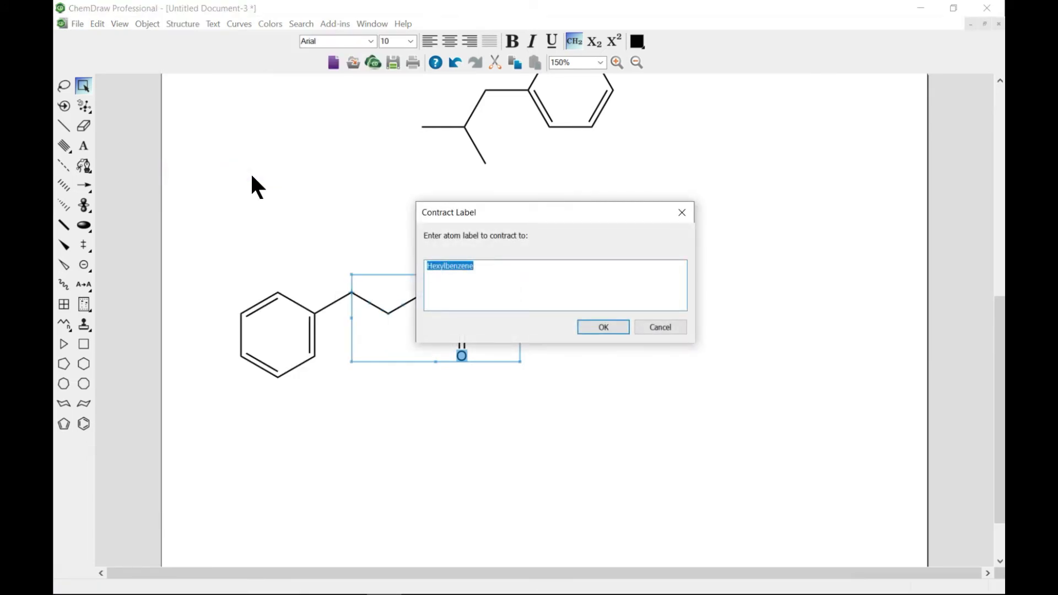
left_click(656, 327)
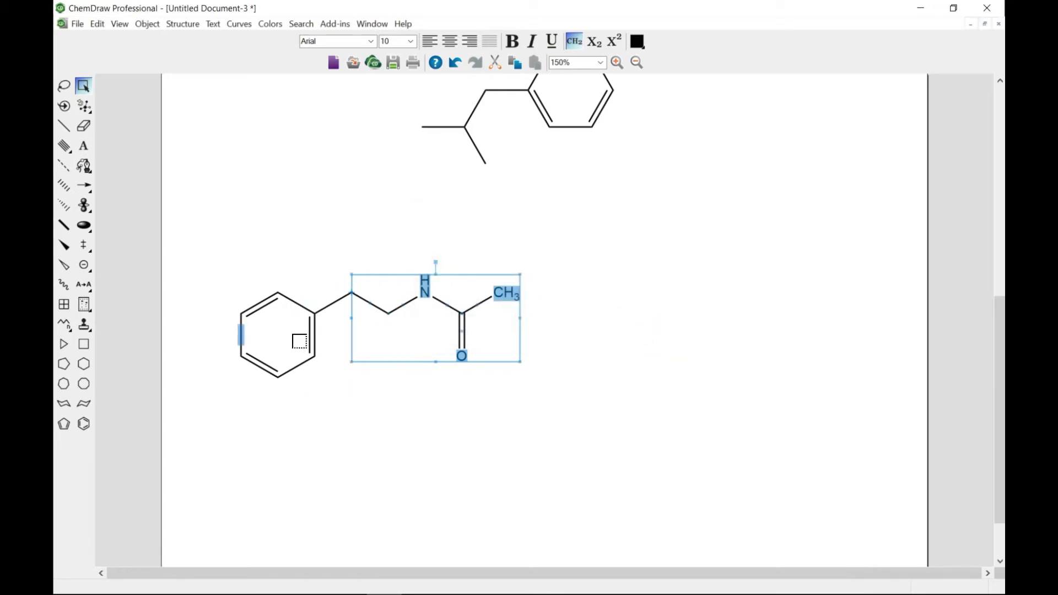
Draw a new benzene ring below the amide molecule and add a single bond to its upper-right atom.
scroll(357, 352, "down", 2)
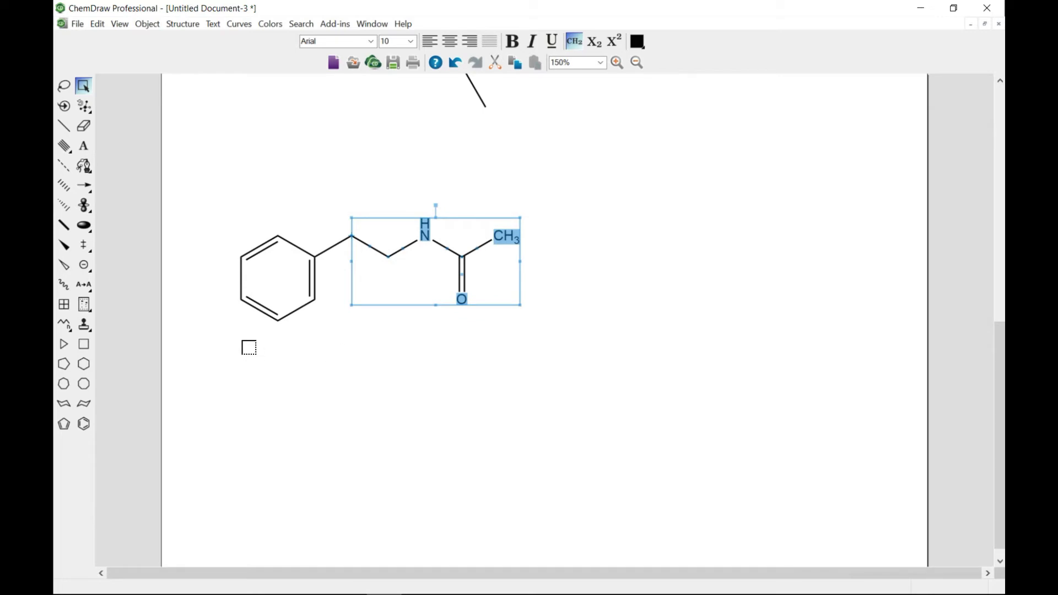
left_click(82, 424)
left_click_drag(269, 398, 175, 463)
left_click(64, 126)
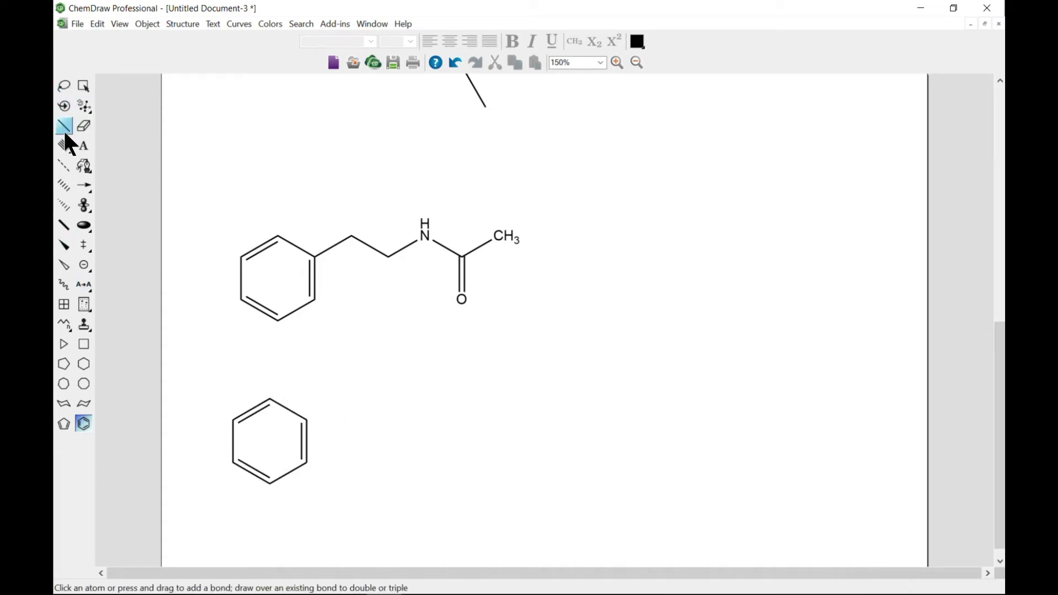
left_click(308, 420)
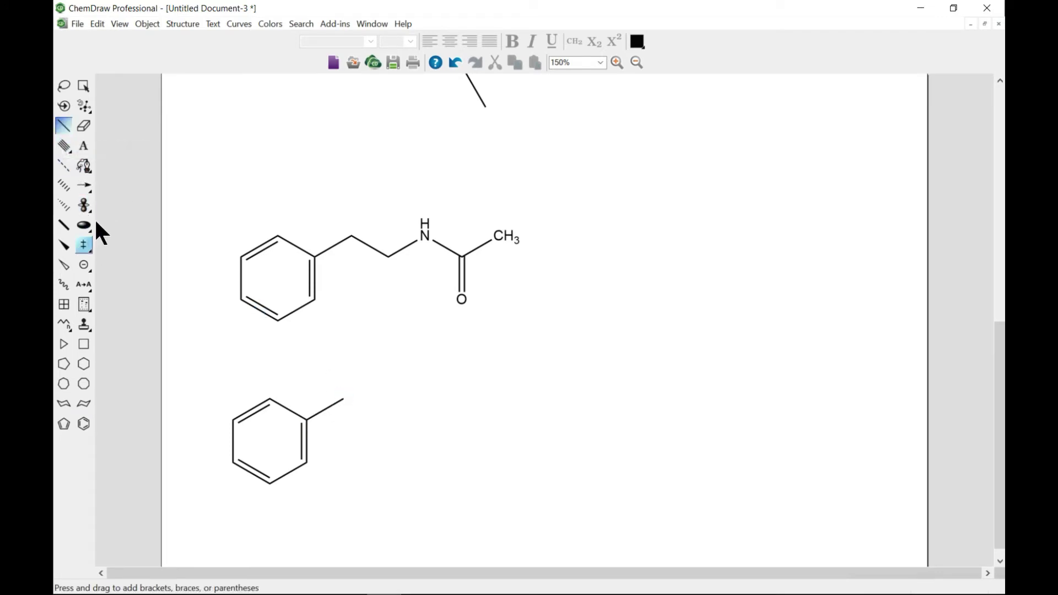
Label the end of the new ring's bond CH2CH2NHCCH3.
left_click(84, 145)
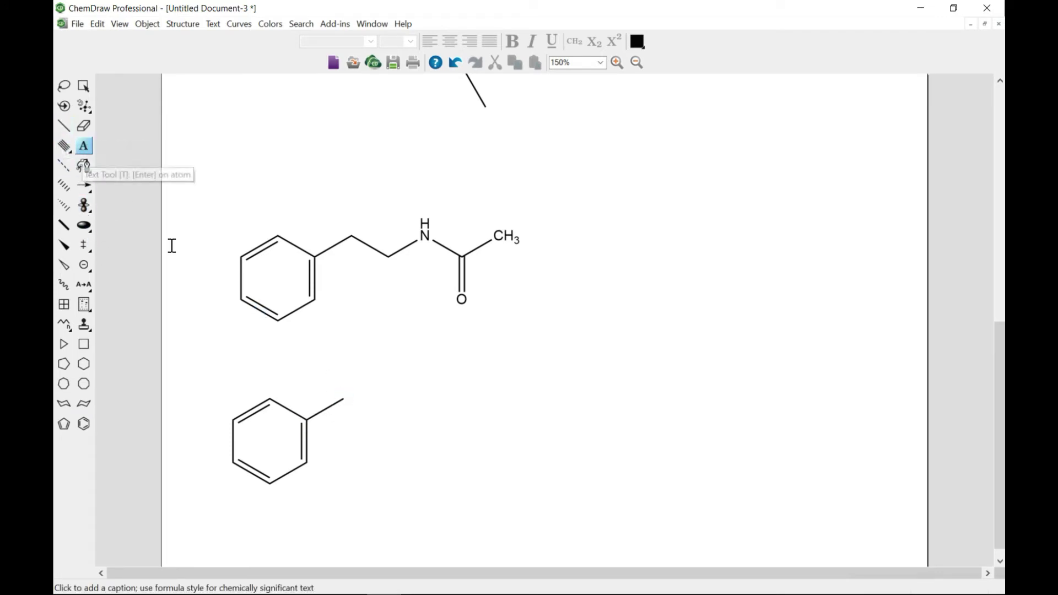
left_click(343, 400)
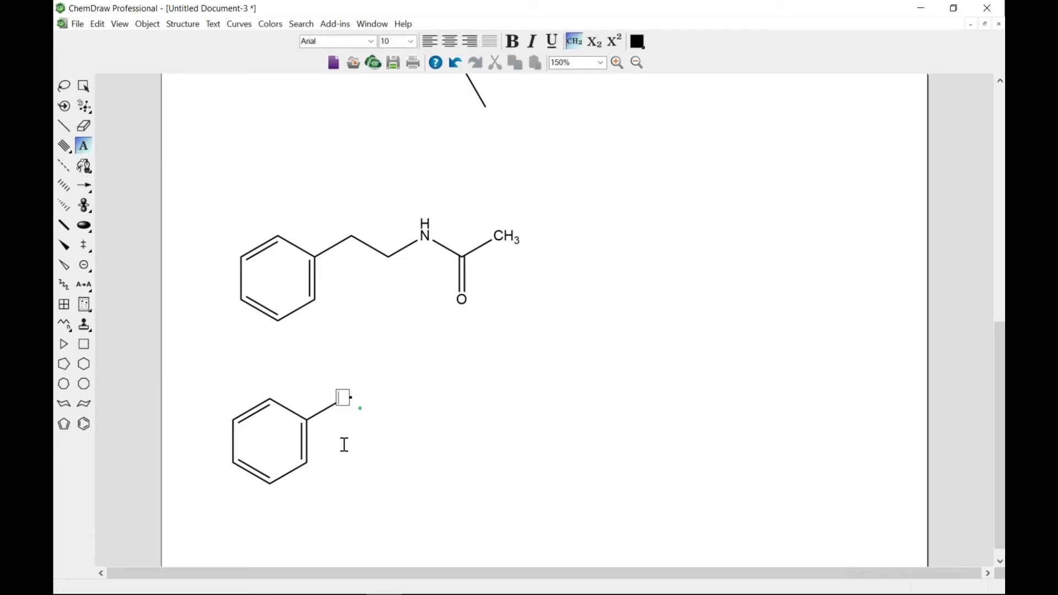
type("CH")
type("2")
type("CH")
type("3")
type("2")
type("NH")
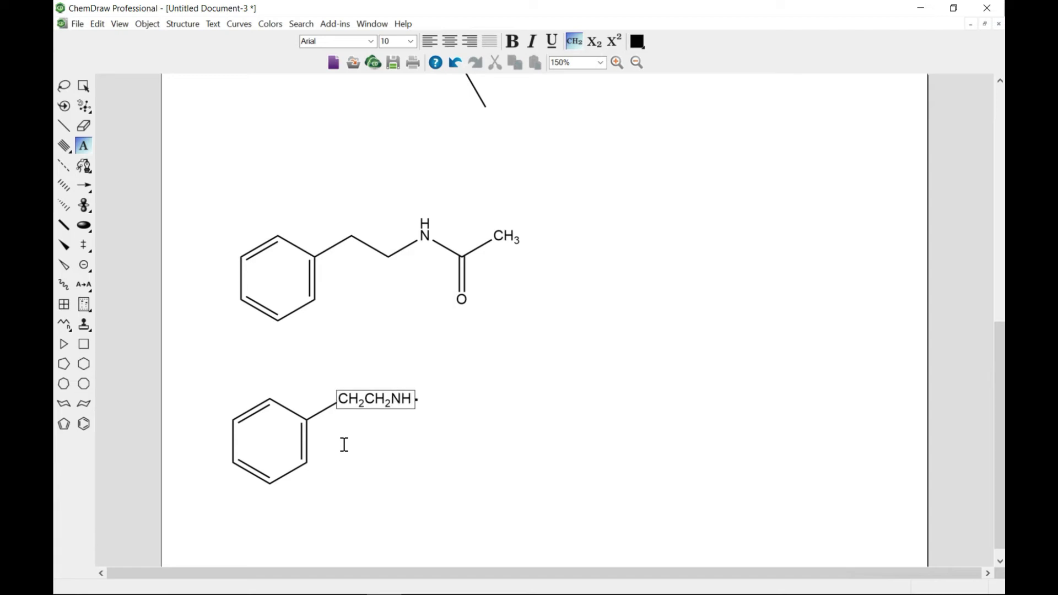
type("CCH3")
Add a bond straight up from the carbon after NH in the label, label its end O, and make it a double bond.
left_click(63, 127)
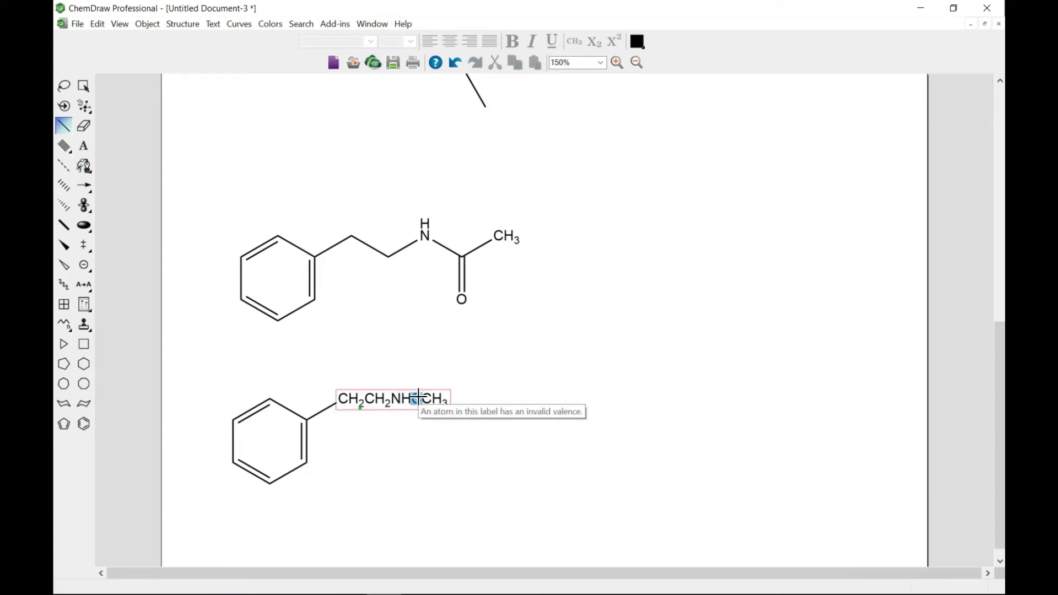
mouse_move(417, 397)
left_mouse_down()
mouse_move(422, 348)
mouse_move(416, 357)
left_mouse_up()
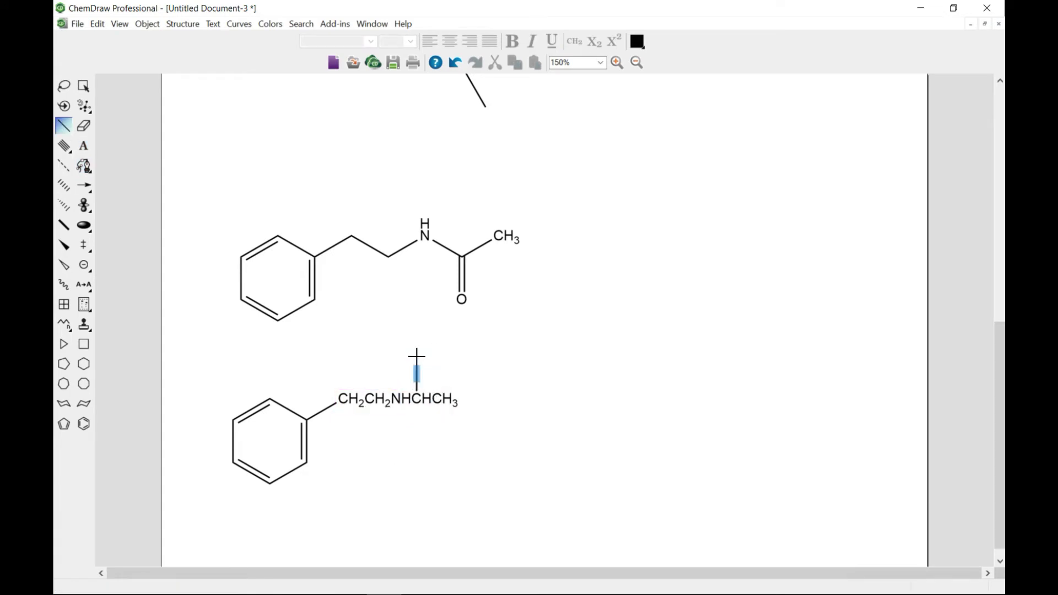
left_click(83, 146)
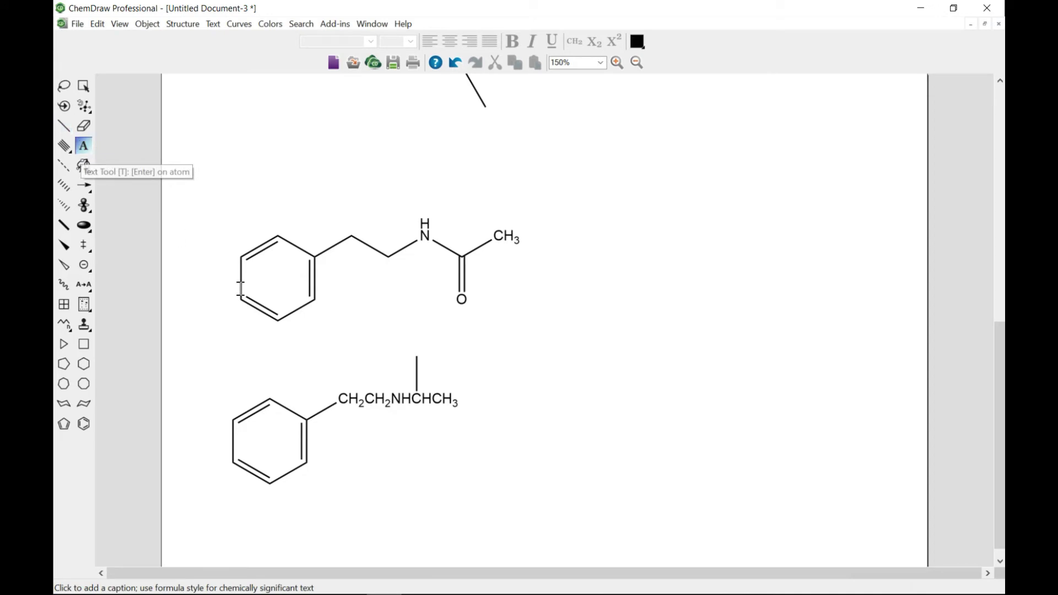
left_click(418, 356)
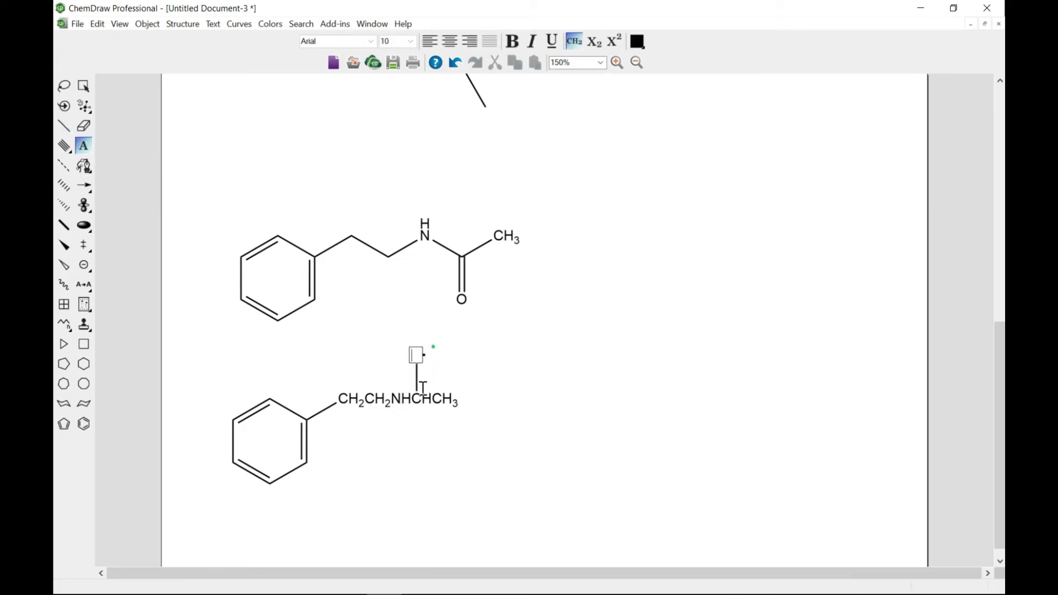
type("O")
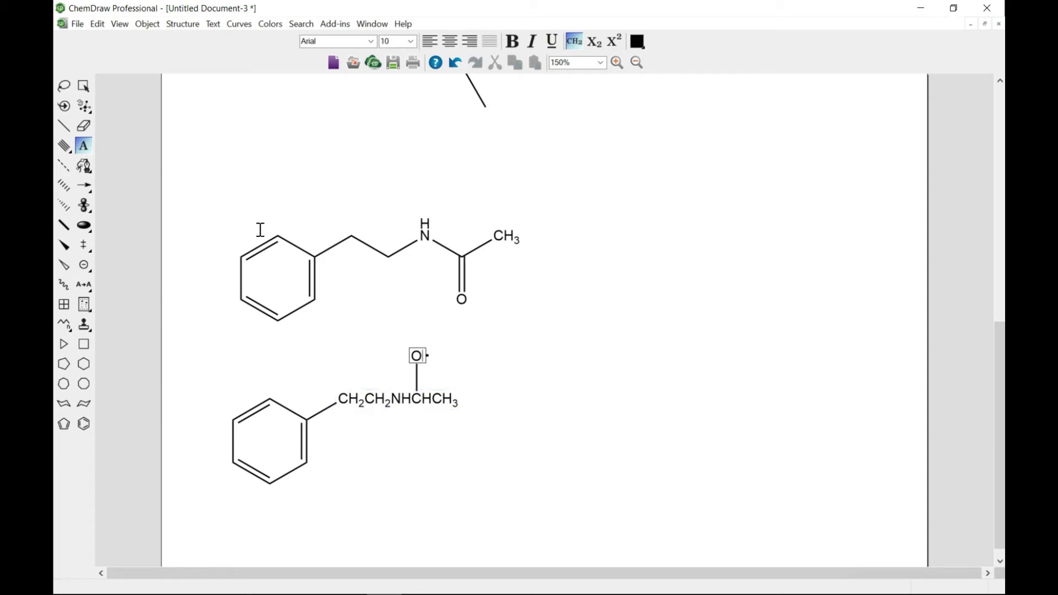
left_click(61, 124)
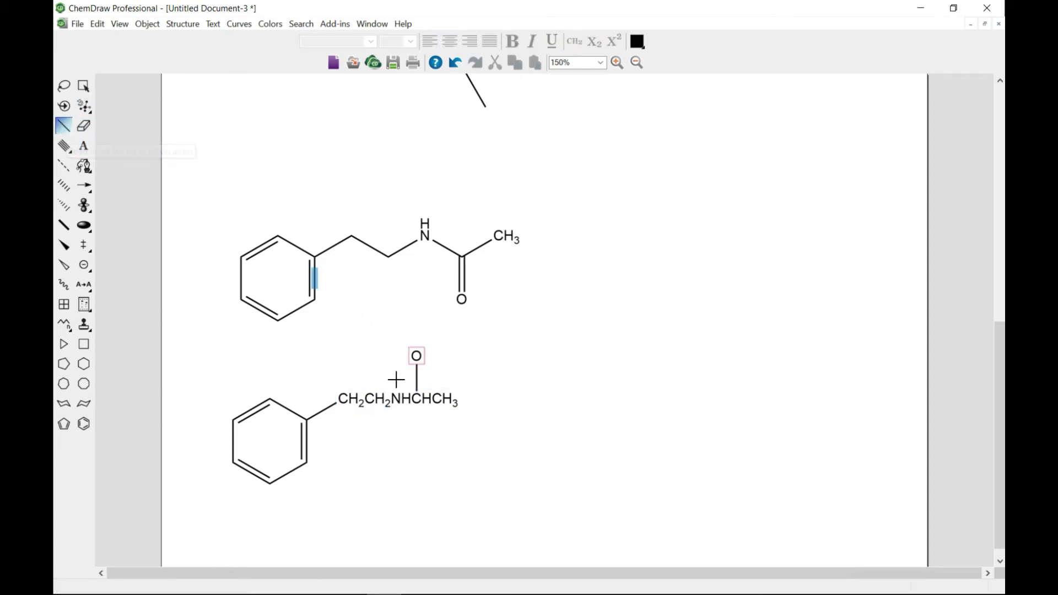
left_click(418, 378)
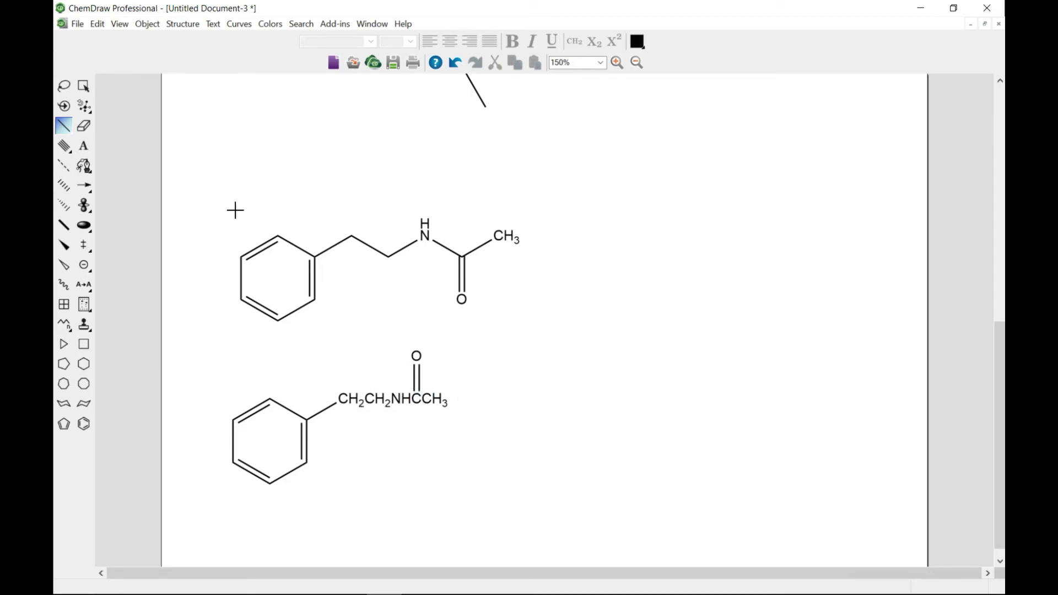
Expand the CH2CH2NHCCH3 label with its attached O into a full structure and move the molecule slightly up.
left_click(84, 86)
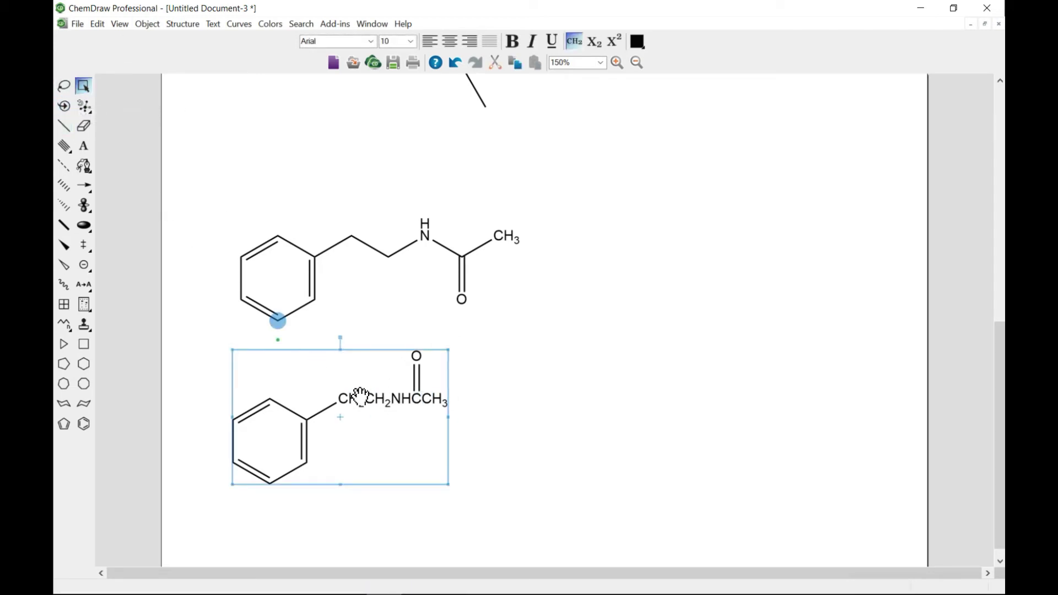
left_click_drag(325, 316, 497, 470)
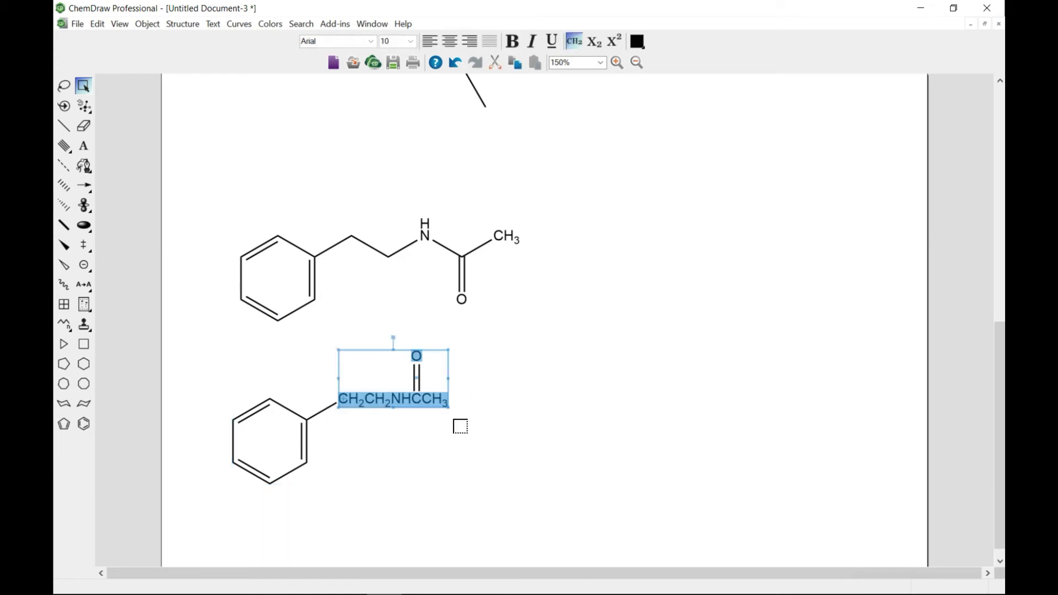
left_click(179, 25)
left_click(223, 160)
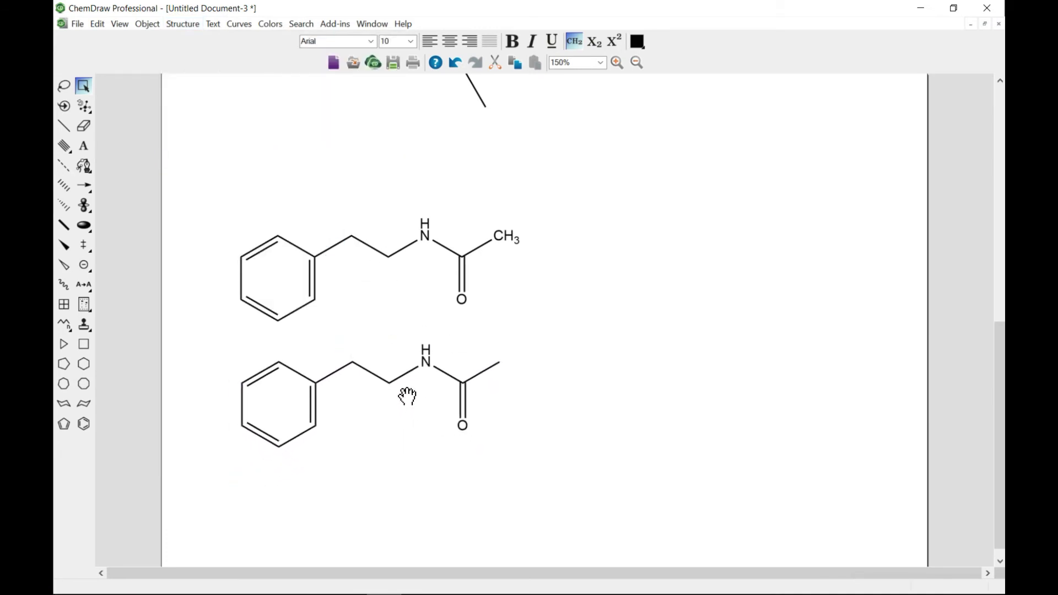
left_click_drag(408, 395, 409, 379)
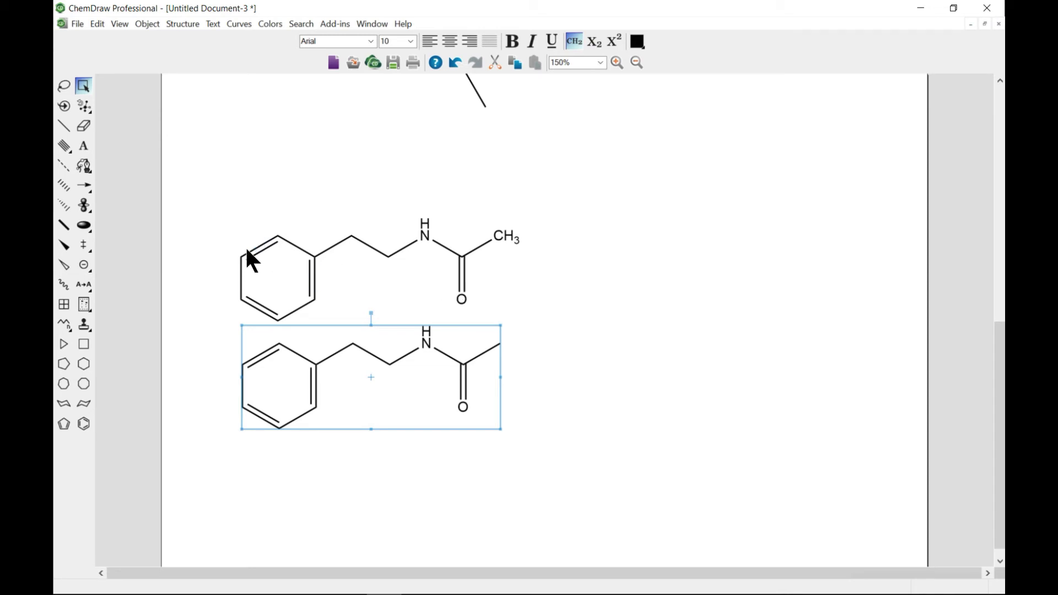
Draw a separate single bond in the blank area beside the two molecules and label its lower end C.
left_click(64, 127)
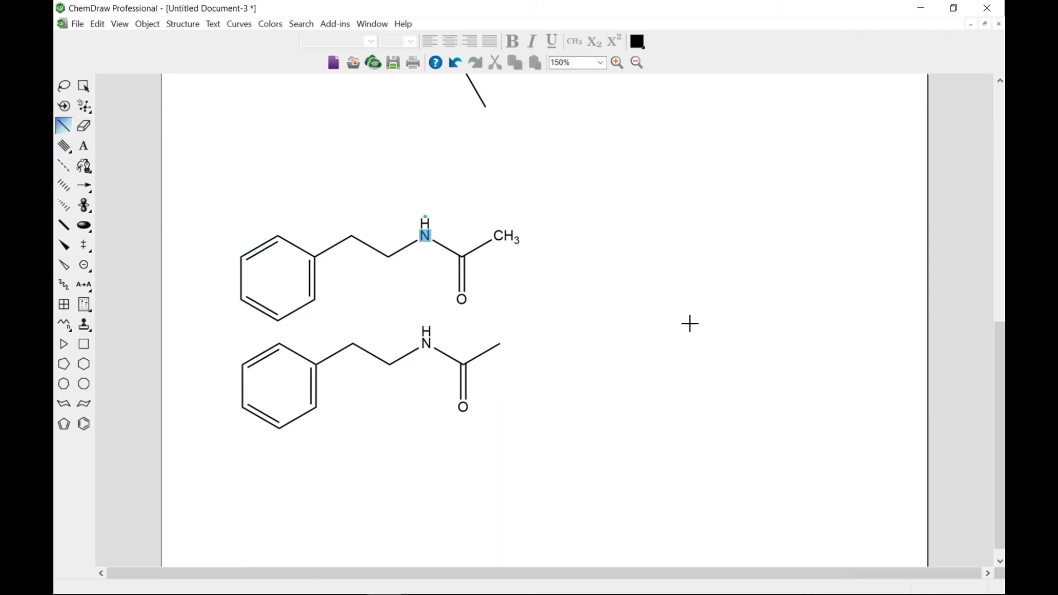
left_click_drag(664, 293, 706, 316)
left_click(83, 146)
left_click(703, 313)
type("C")
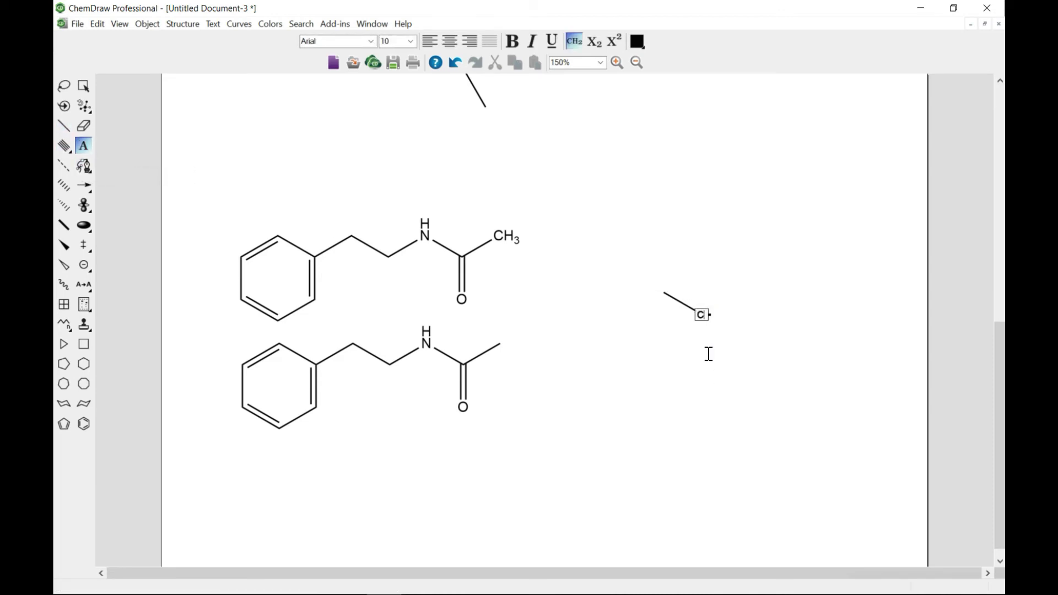
Add three more single bonds to the C atom, going to the upper right, straight up and straight down.
left_click(64, 126)
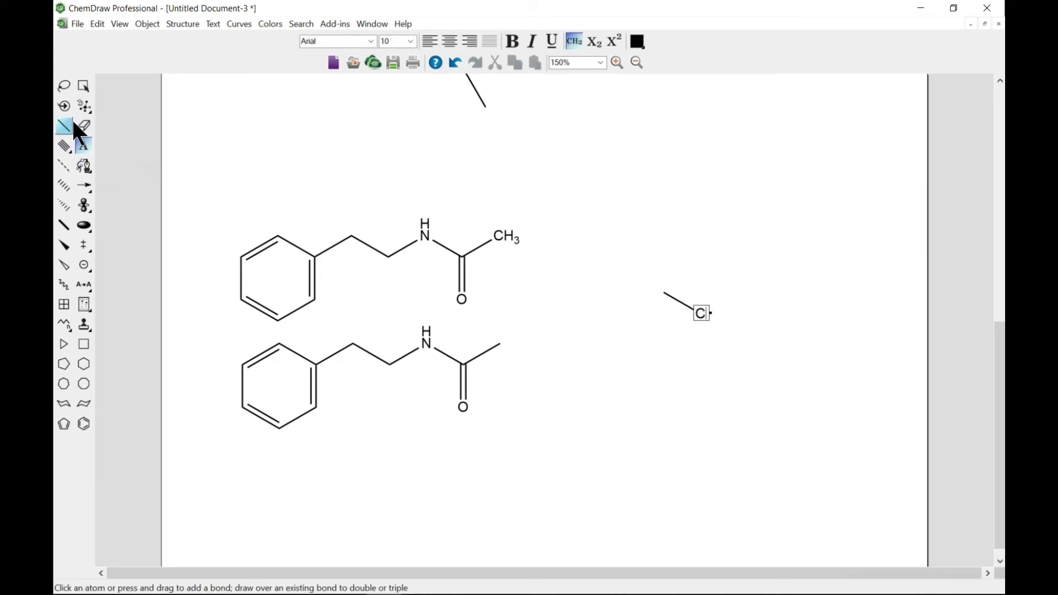
left_click(700, 313)
left_click_drag(700, 313, 700, 273)
left_click_drag(701, 313, 700, 365)
Label the free ends of all four bonds around the C atom H.
left_click(87, 150)
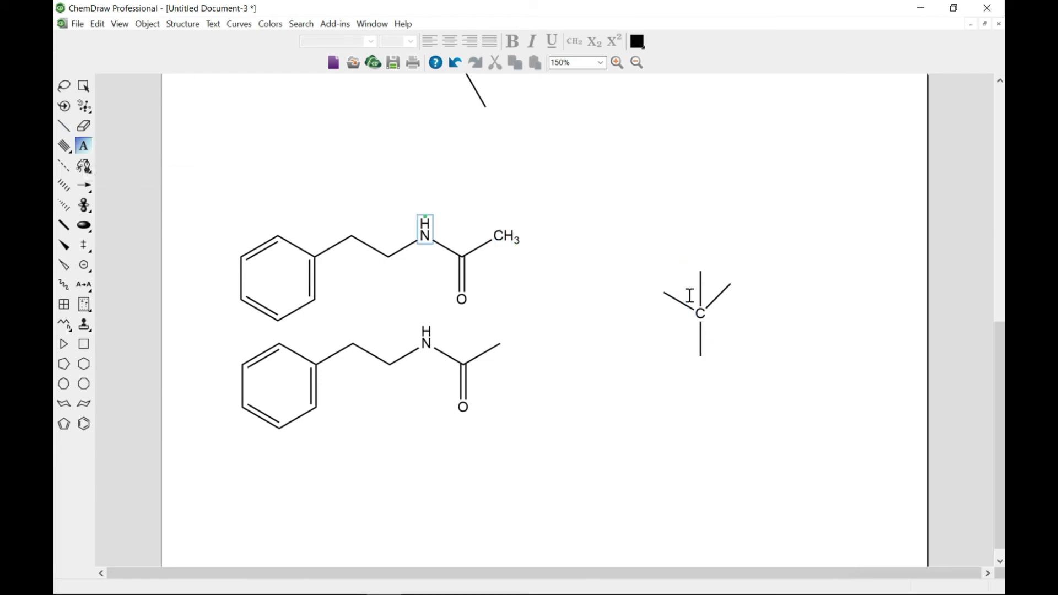
left_click(664, 293)
type("H")
left_click(701, 272)
type("H")
left_click(734, 284)
type("H")
left_click(701, 356)
type("H")
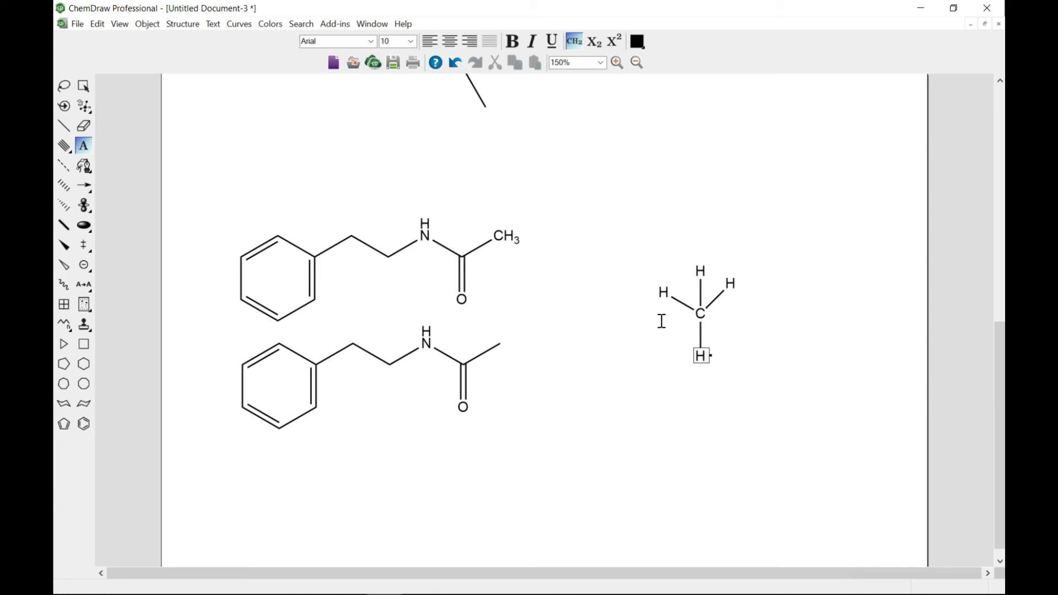
Show the atom number on the central carbon of the methane structure.
right_click(688, 300)
left_click(685, 199)
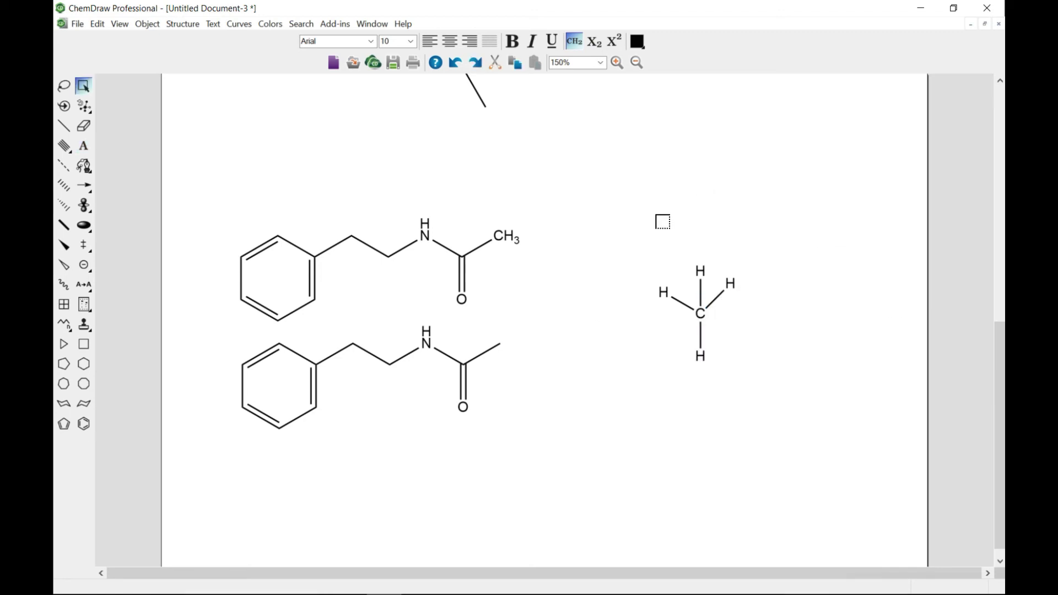
right_click(700, 313)
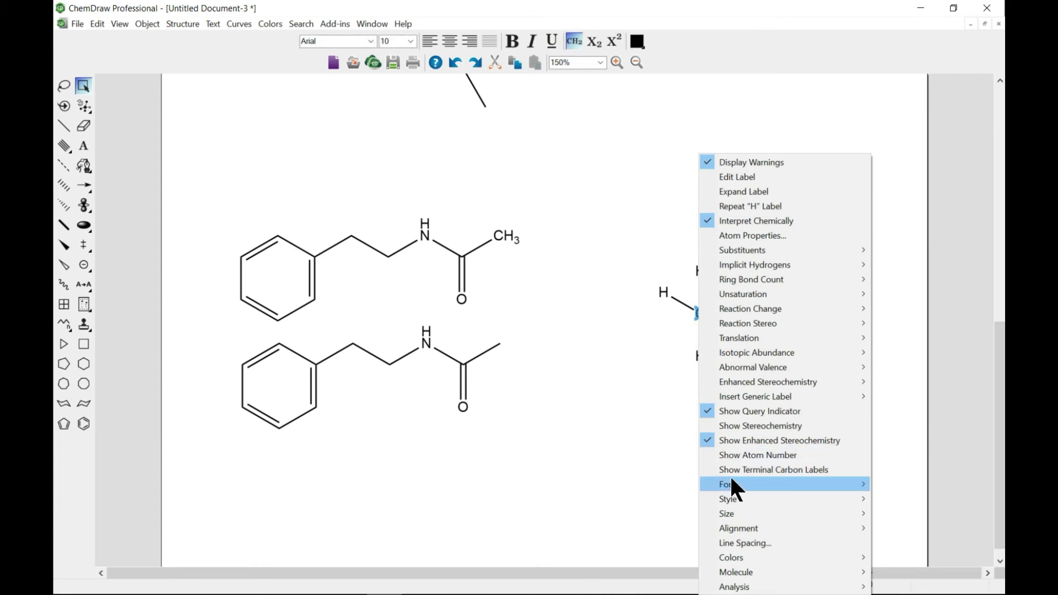
left_click(748, 455)
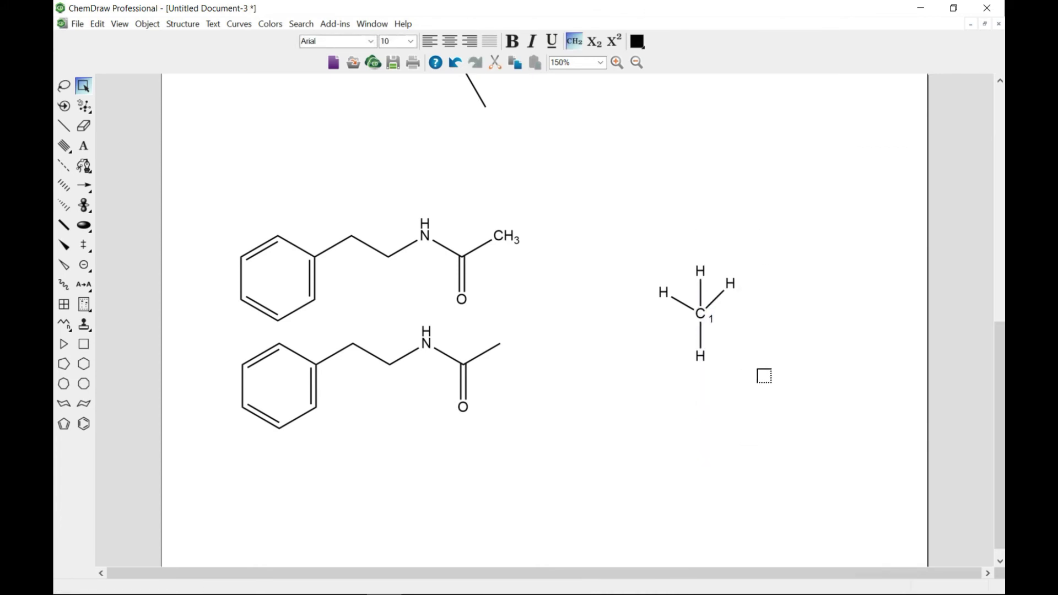
Show the atom numbers on all four hydrogens of the methane structure, from the upper-right one counterclockwise to the lower one.
right_click(731, 284)
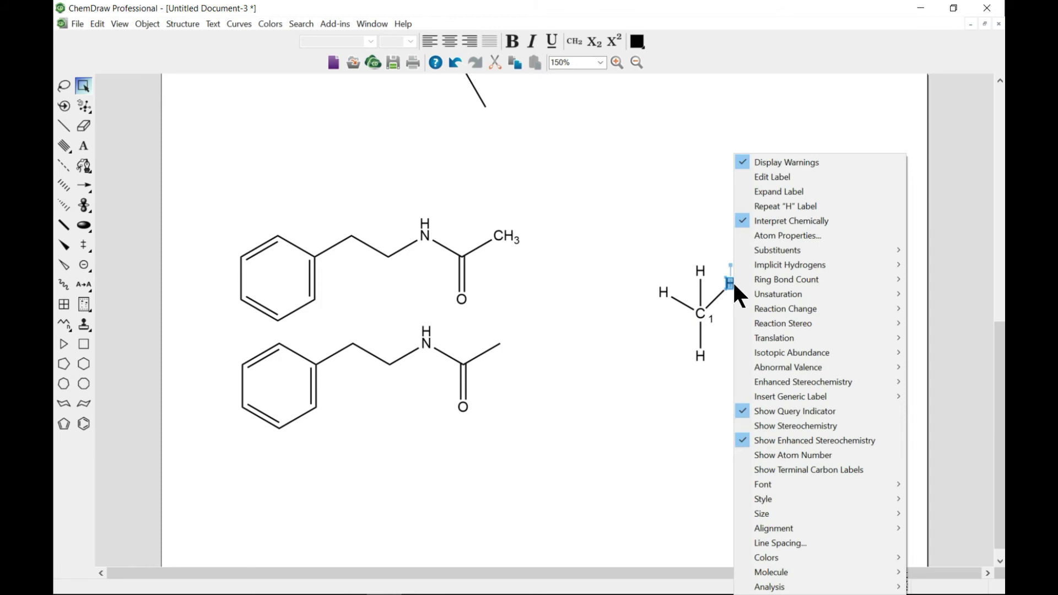
left_click(787, 459)
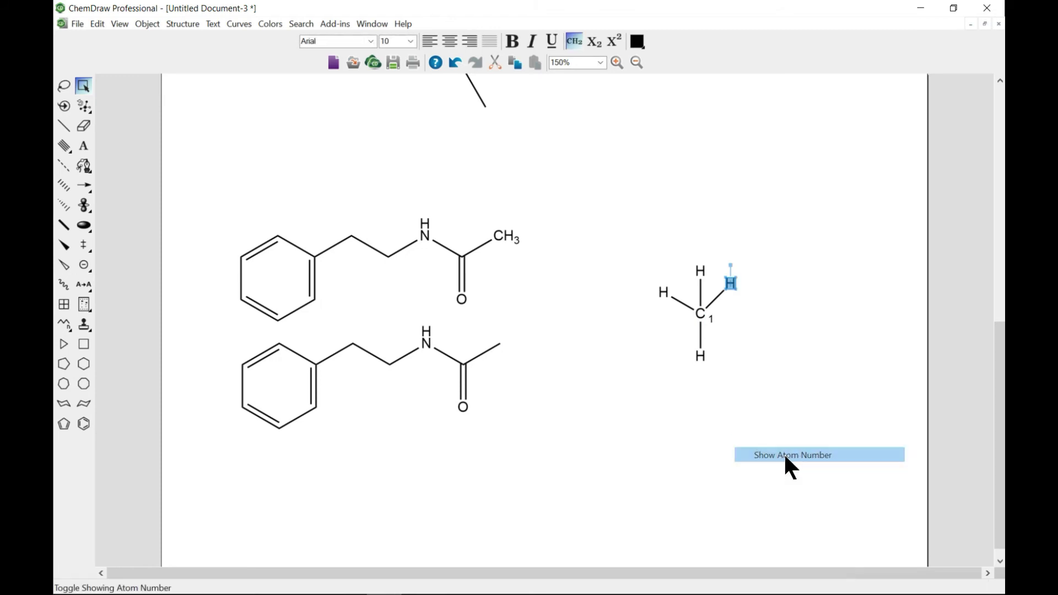
right_click(701, 276)
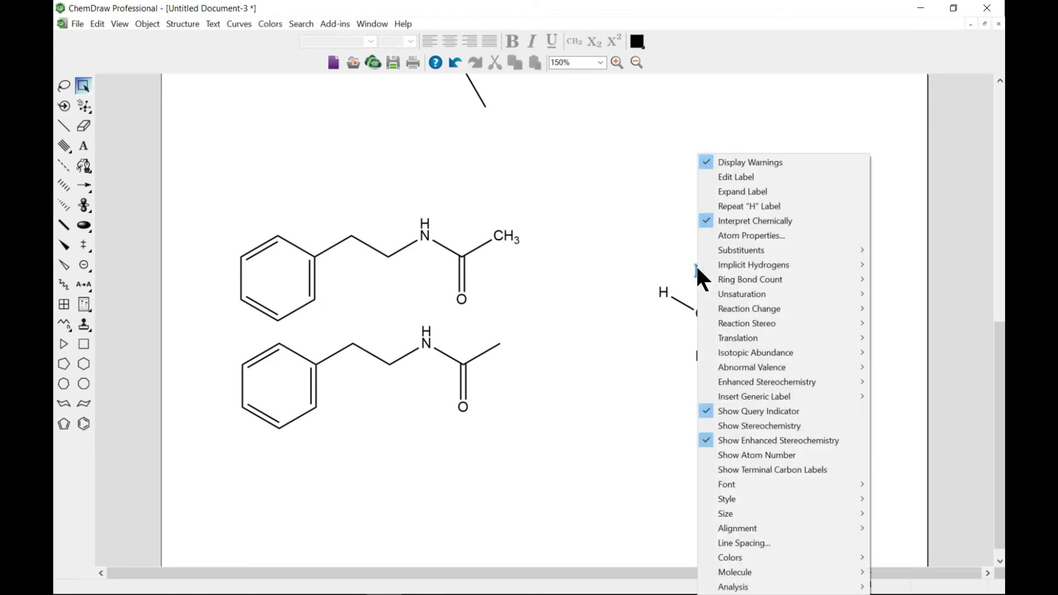
left_click(766, 456)
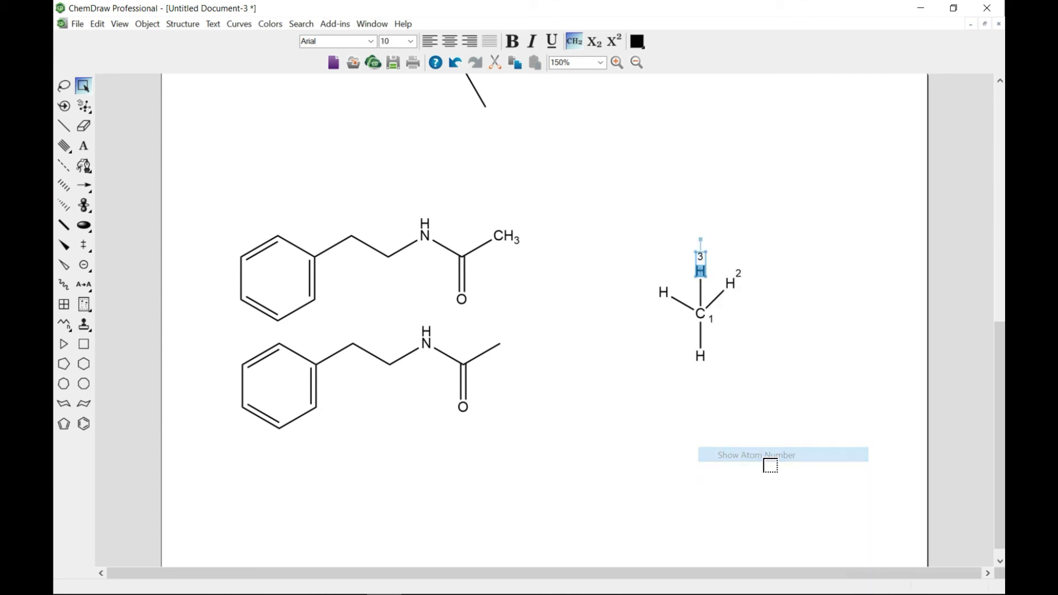
right_click(667, 294)
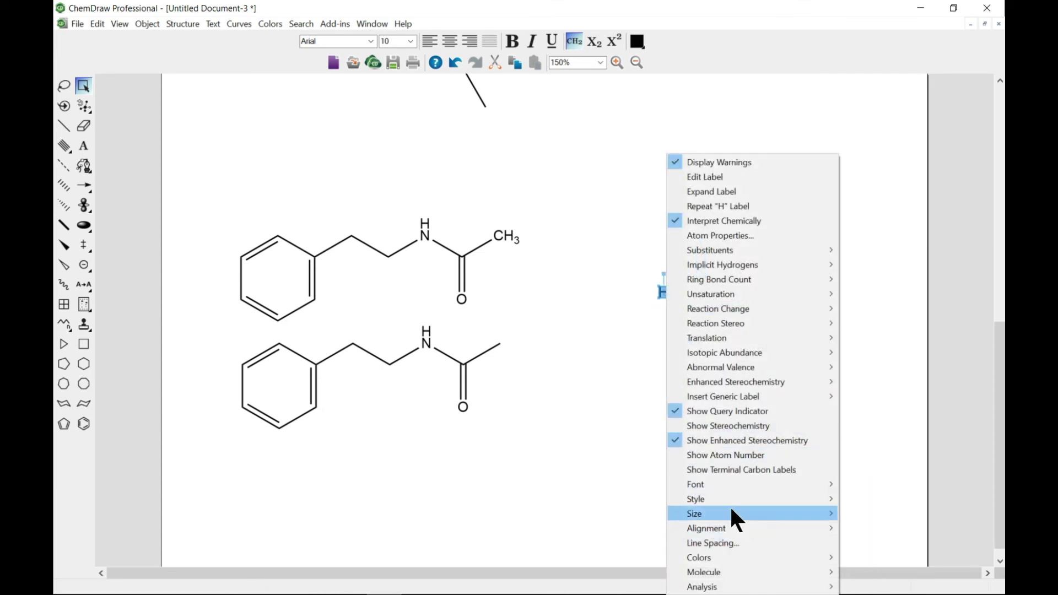
left_click(726, 455)
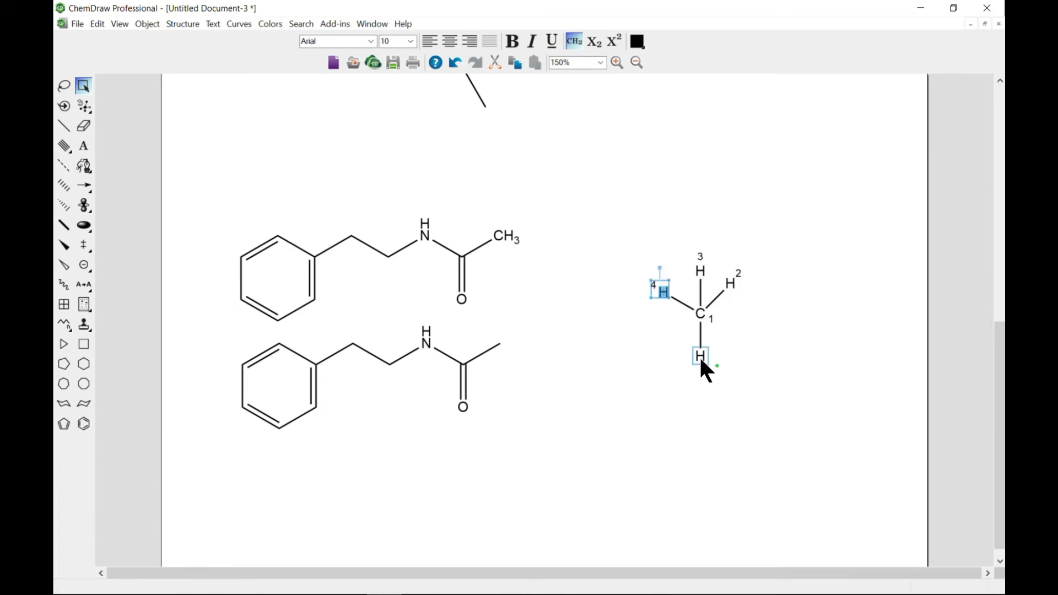
right_click(700, 356)
mouse_move(729, 499)
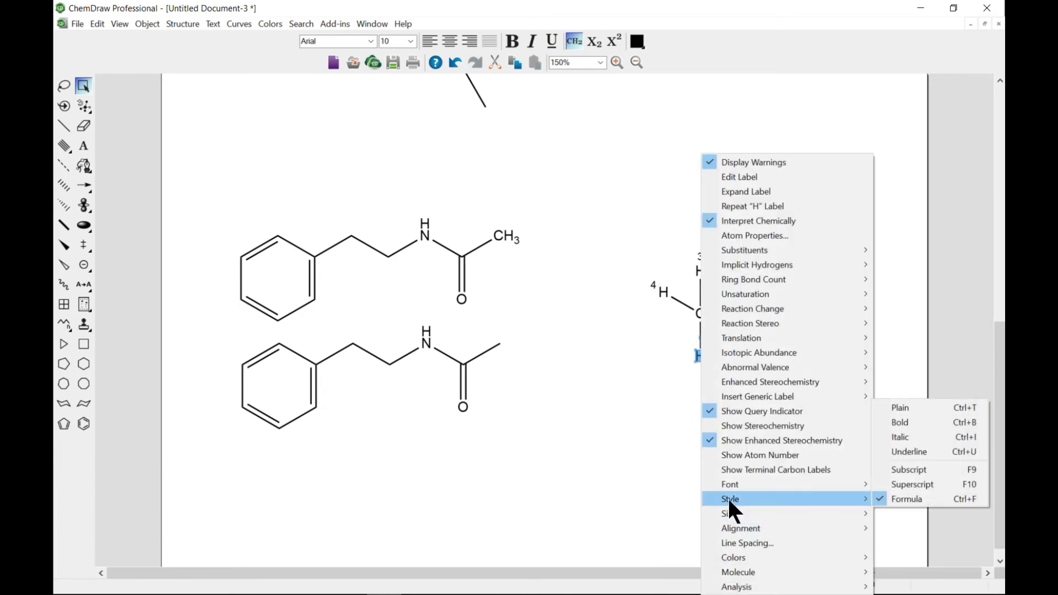
left_click(756, 456)
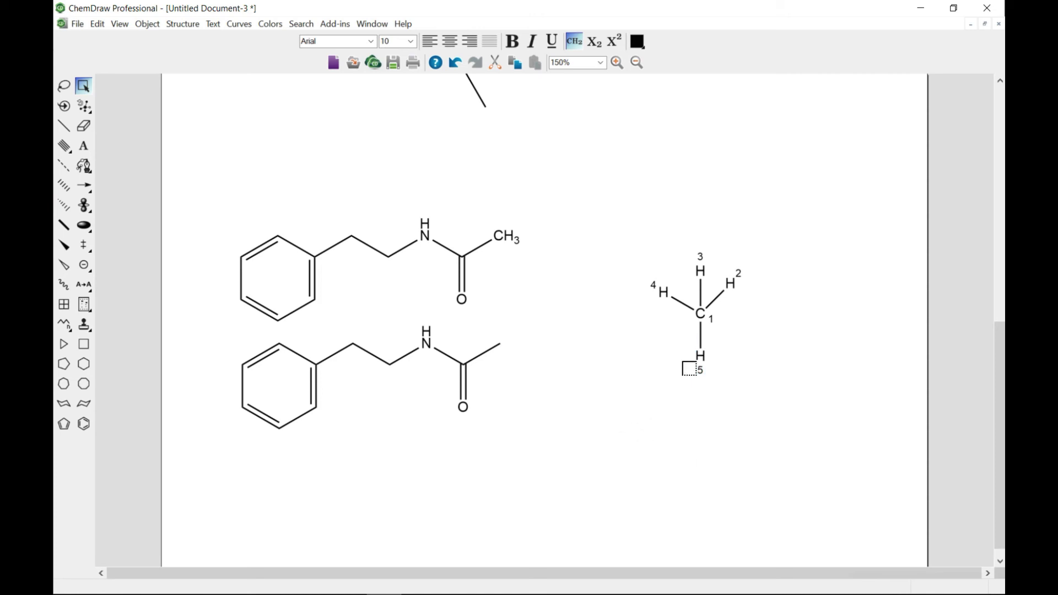
Try erasing the atom number beneath the lower hydrogen with the Eraser, and undo the erasure.
left_click(65, 146)
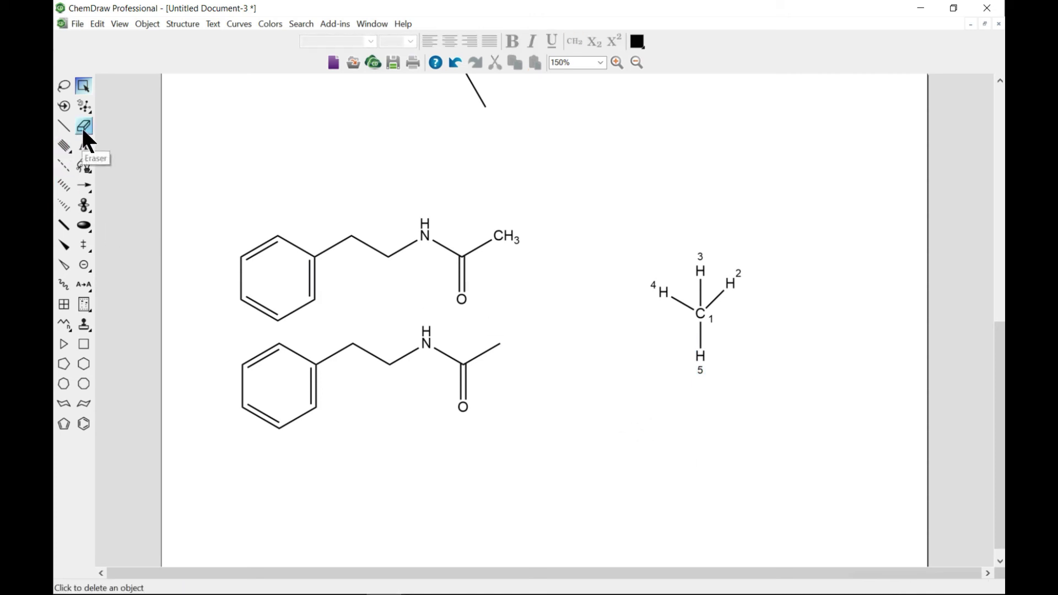
left_click(84, 127)
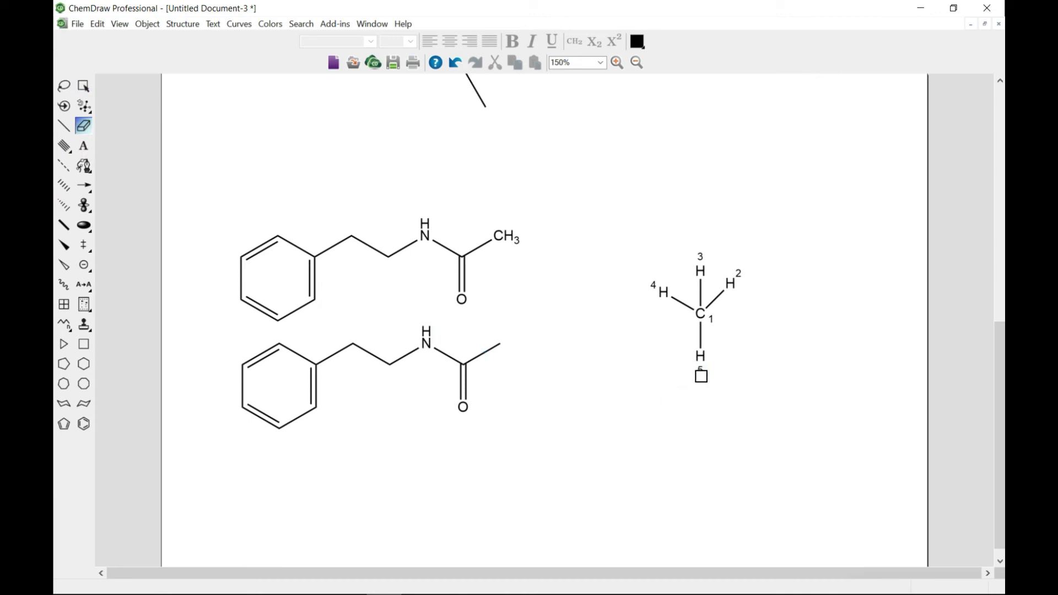
left_click(703, 372)
key("ctrl+z")
left_click(86, 86)
left_click(707, 466)
Enlarge the central carbon's atom number to about 24.6 pt by stretching it freehand.
left_click(710, 317)
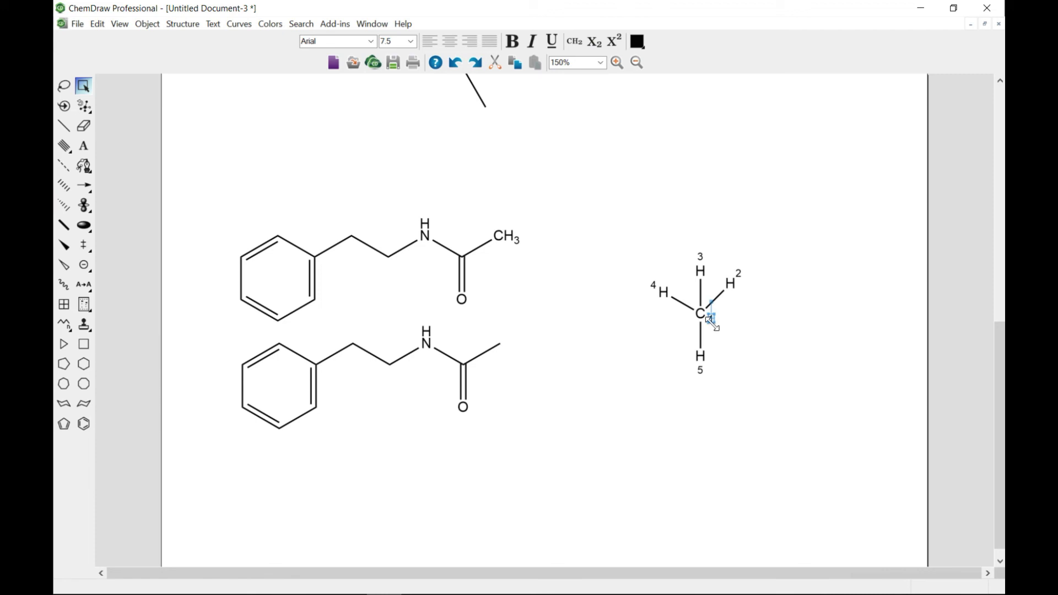
left_click_drag(711, 321, 745, 349)
double_click(722, 331)
left_click(813, 377)
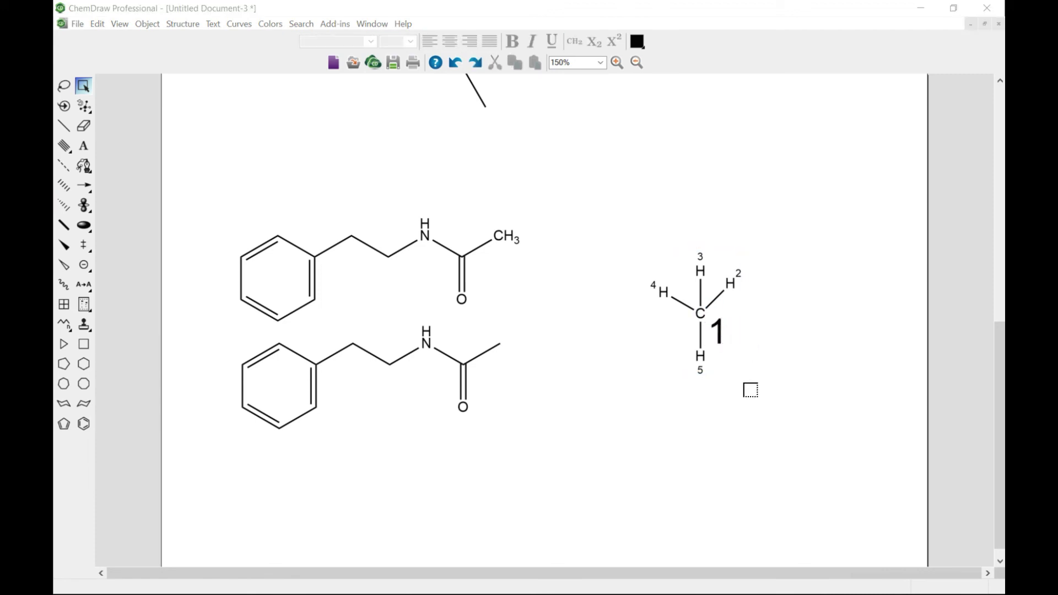
Examine the indicator positioning options for the central carbon's atom number, and close them without changes.
right_click(716, 322)
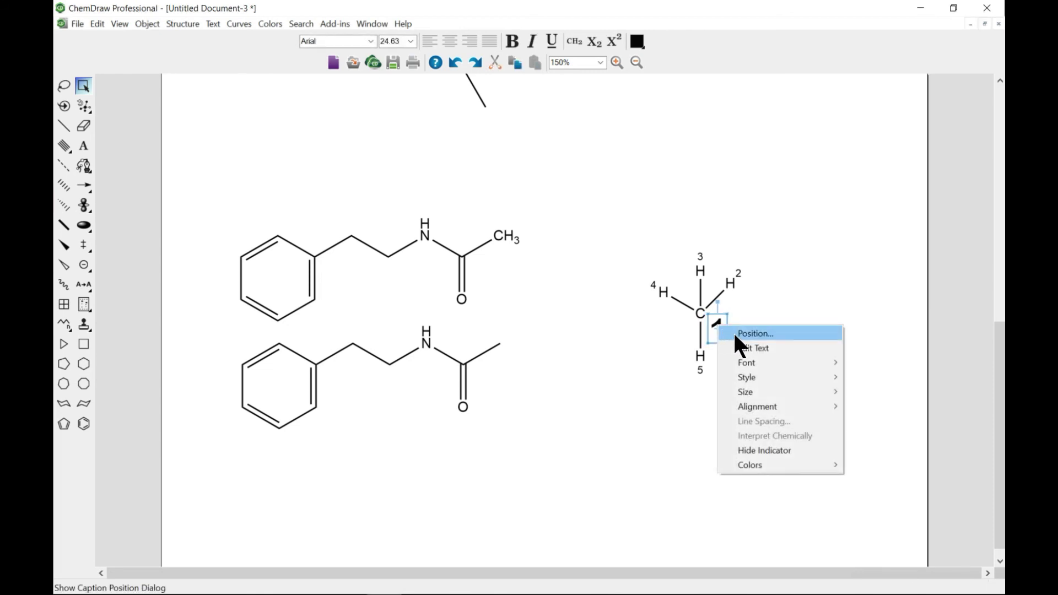
left_click(735, 334)
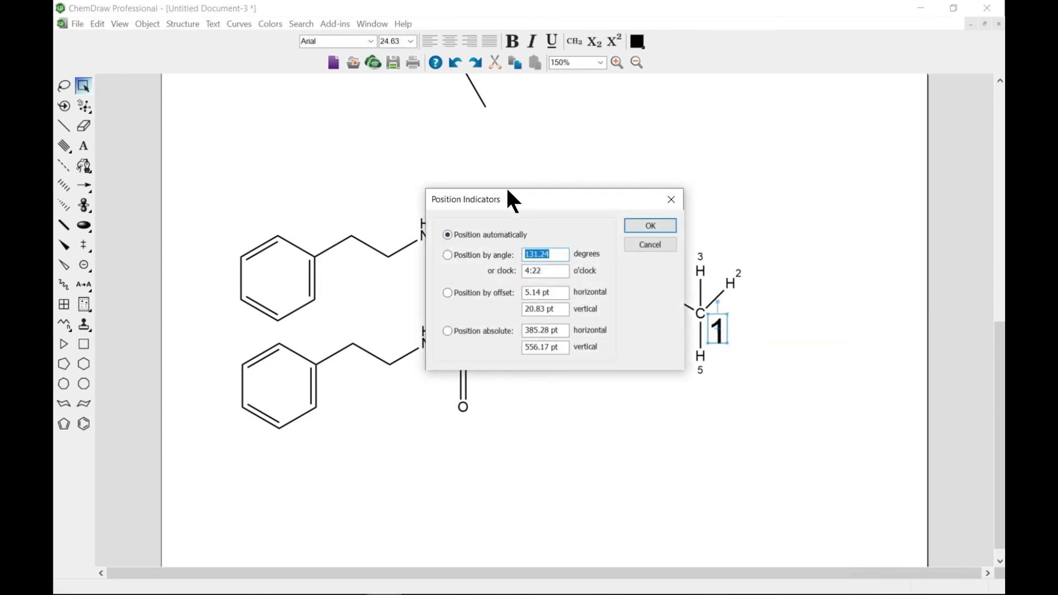
left_click_drag(503, 199, 348, 192)
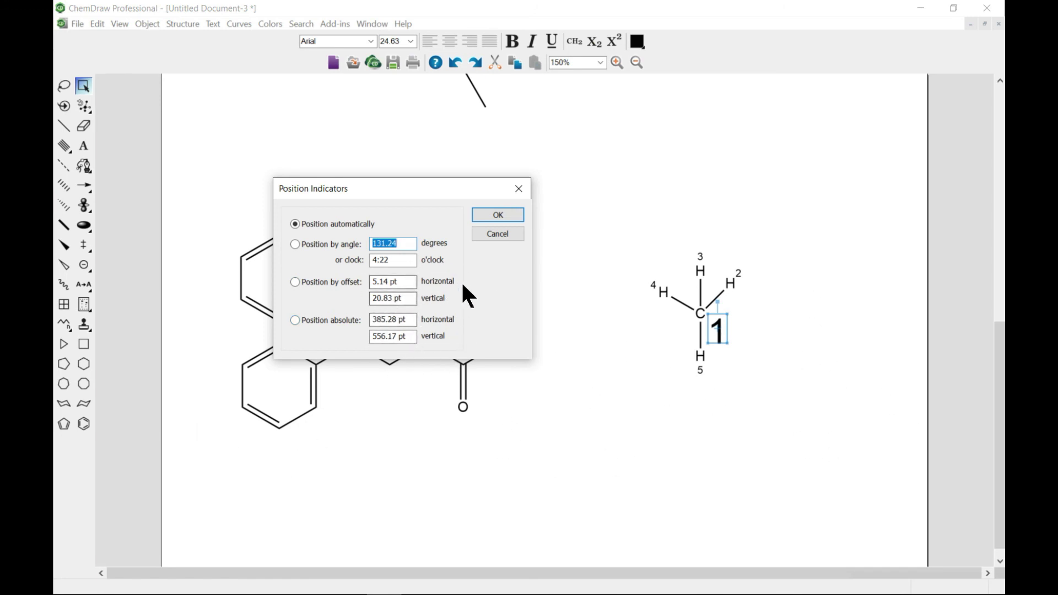
left_click(519, 189)
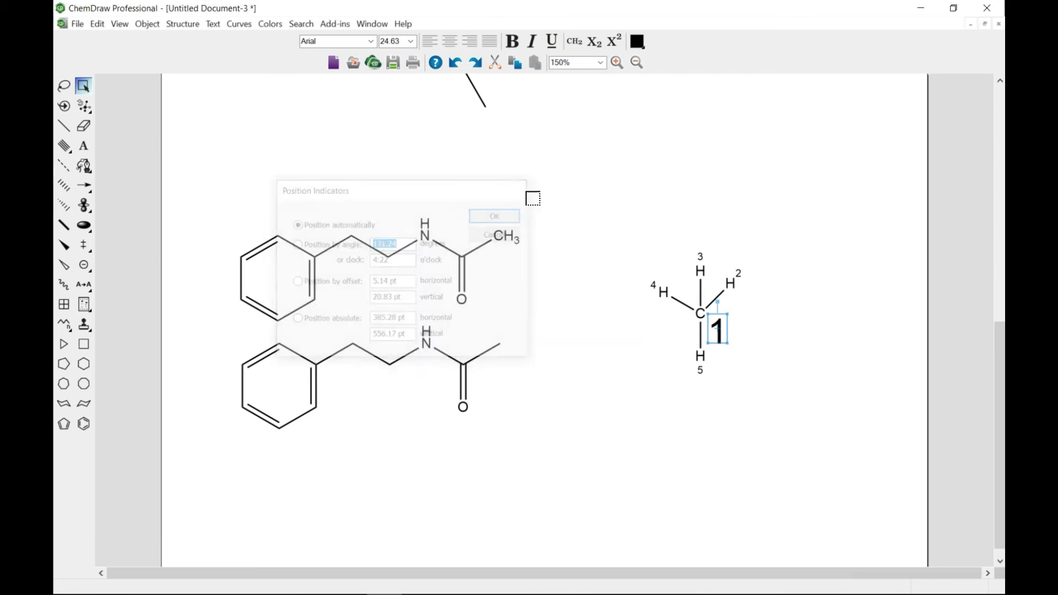
Edit the central carbon's atom number, replacing it with L and clearing the text completely.
right_click(724, 330)
left_click(742, 351)
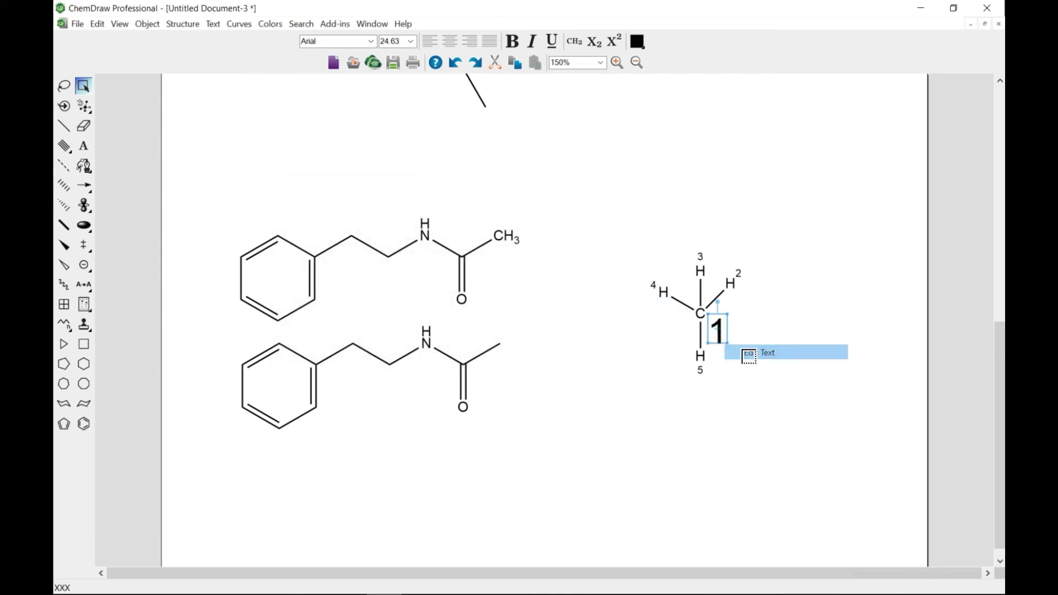
key("Right")
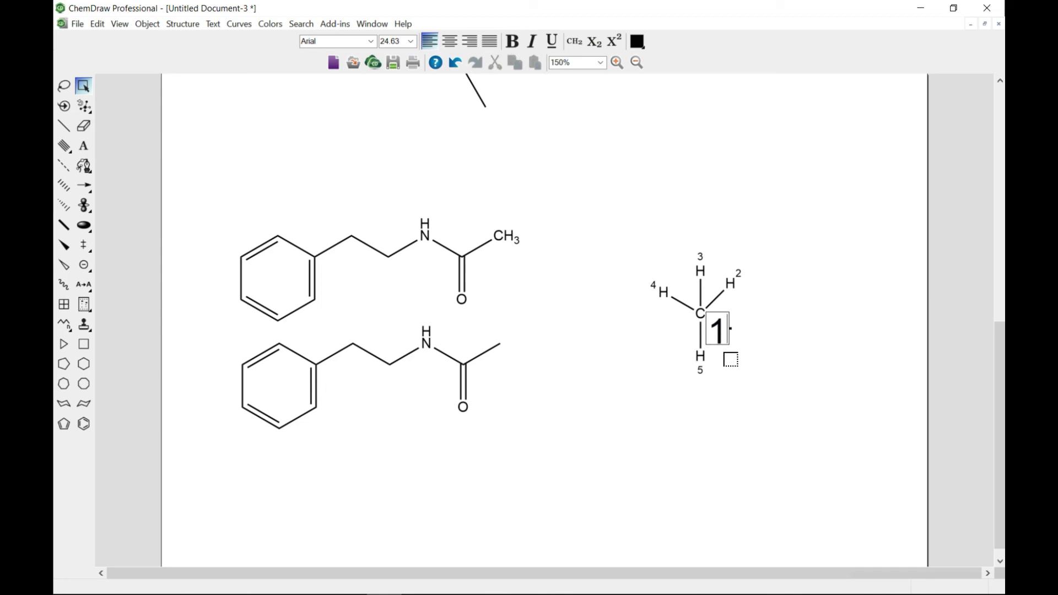
key("BackSpace")
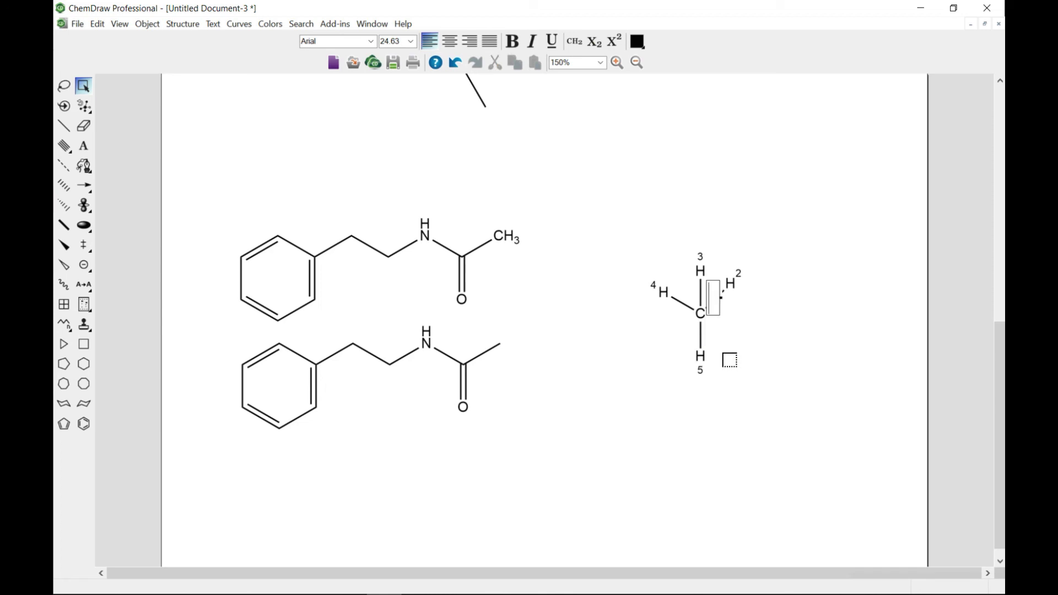
type("L")
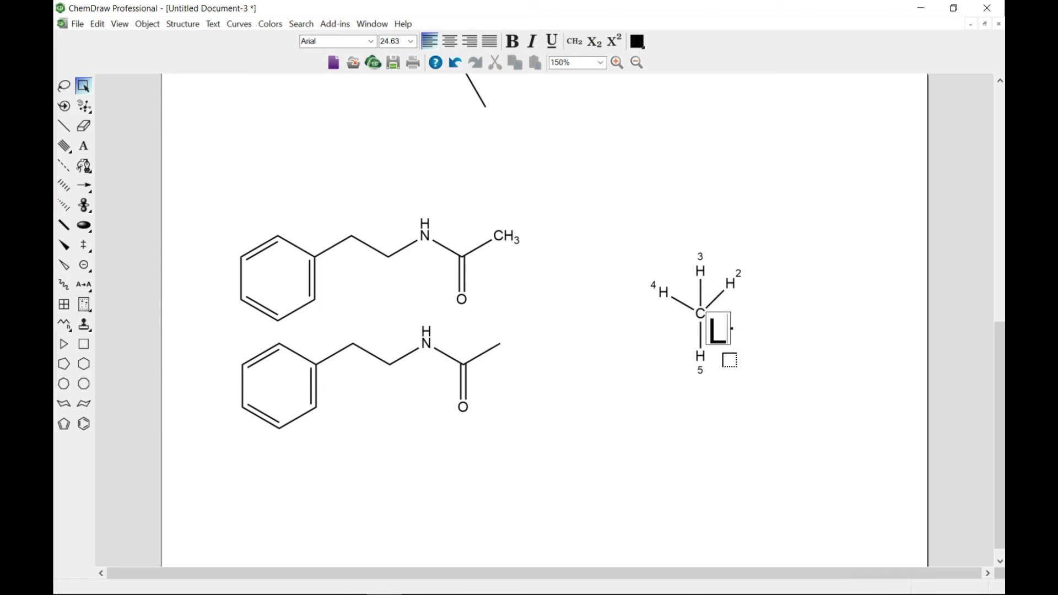
key("BackSpace")
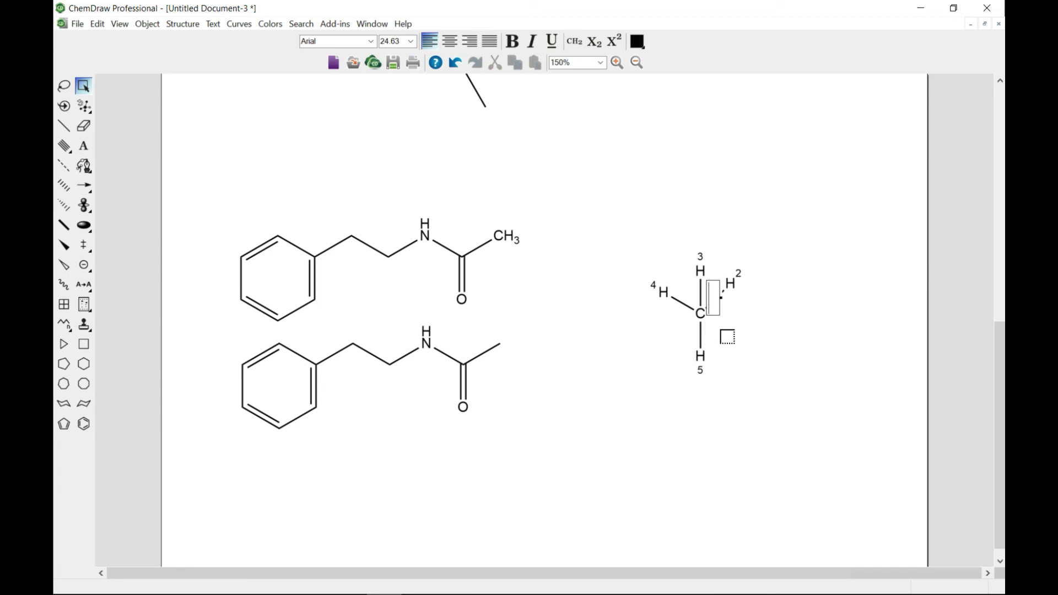
left_click(732, 335)
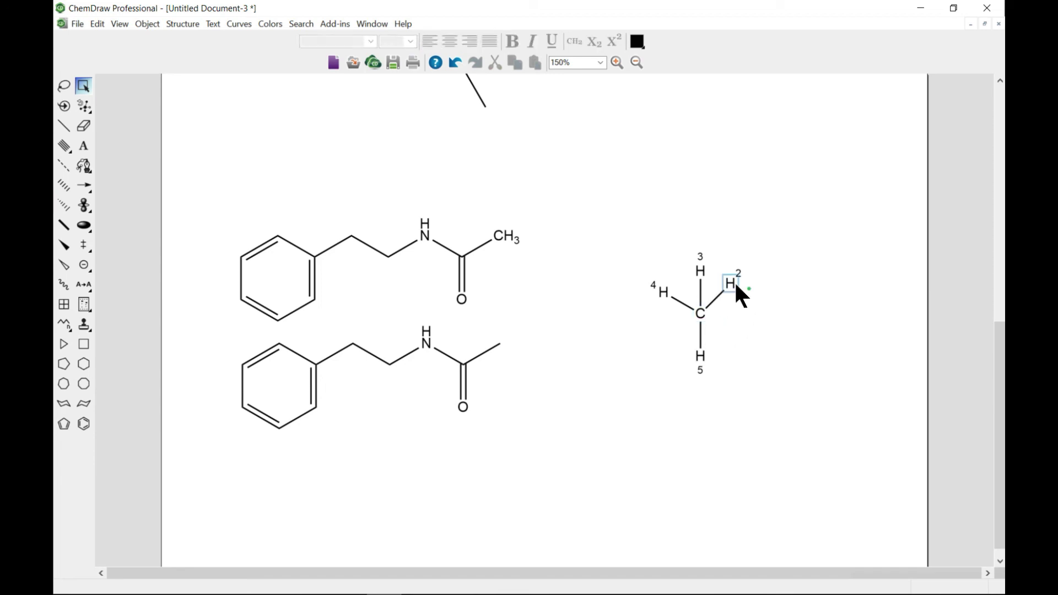
right_click(739, 273)
mouse_move(779, 321)
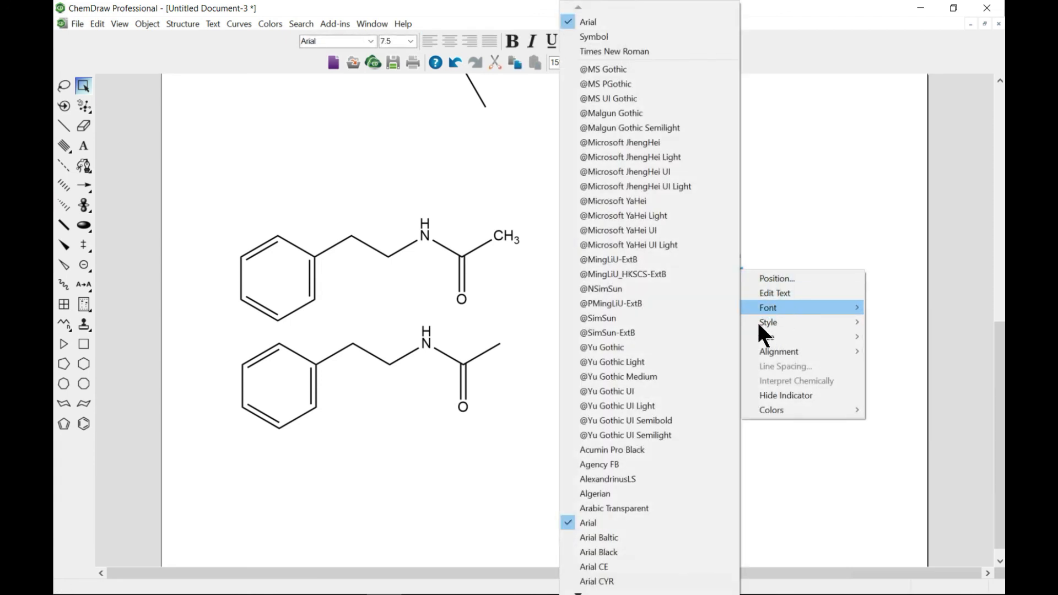
left_click(634, 246)
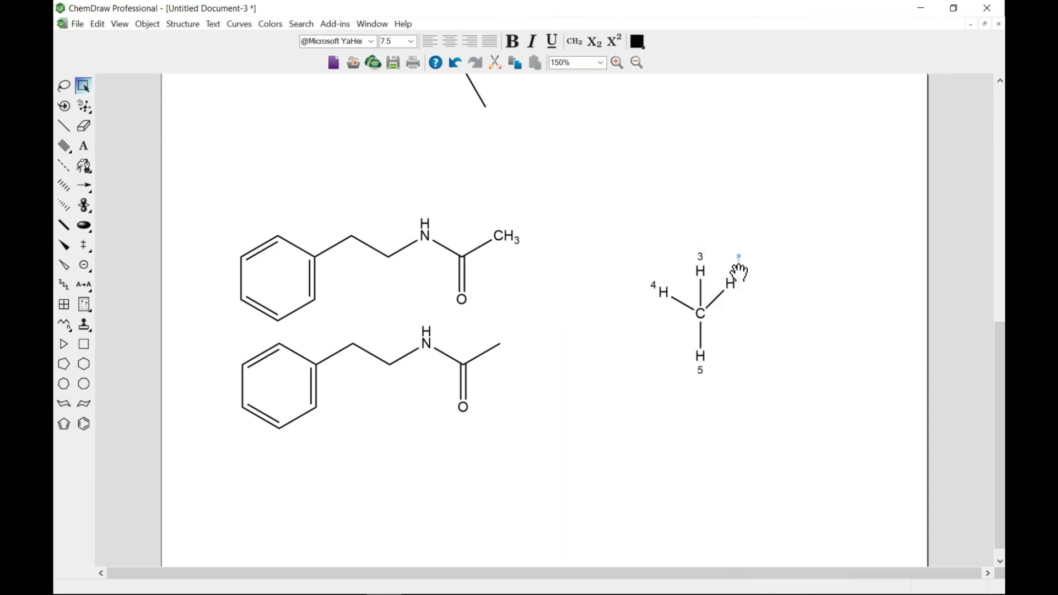
Apply the Bold style to the upper-right hydrogen's atom number.
key("ctrl+]")
key("ctrl+]")
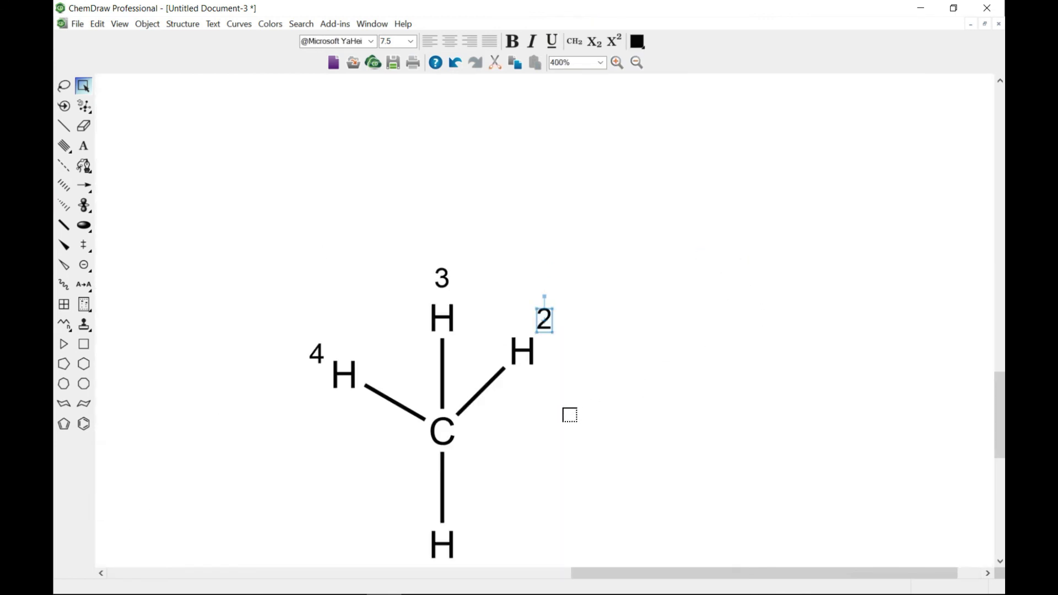
right_click(544, 326)
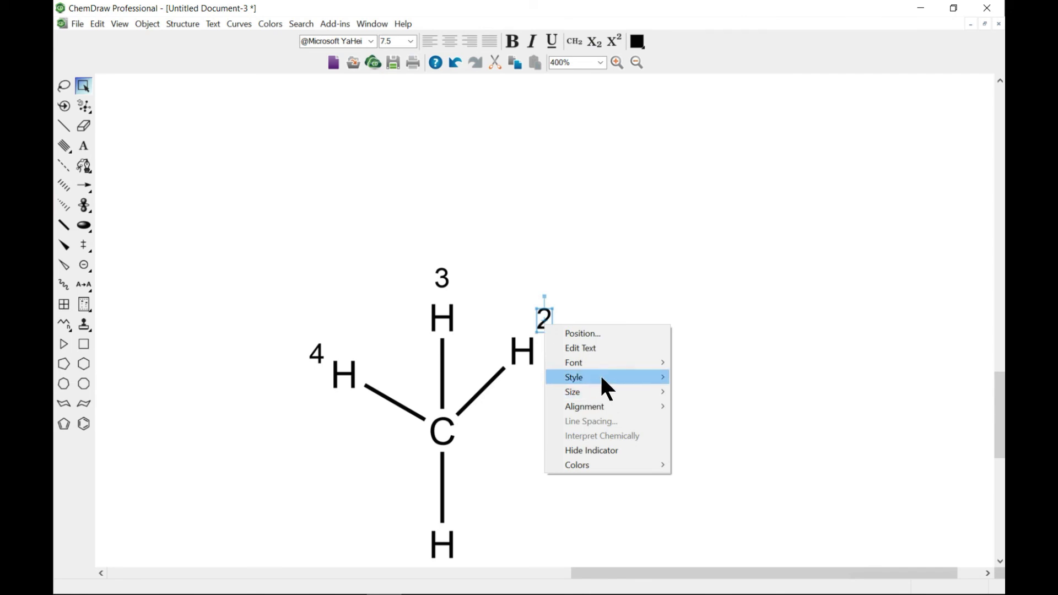
mouse_move(603, 379)
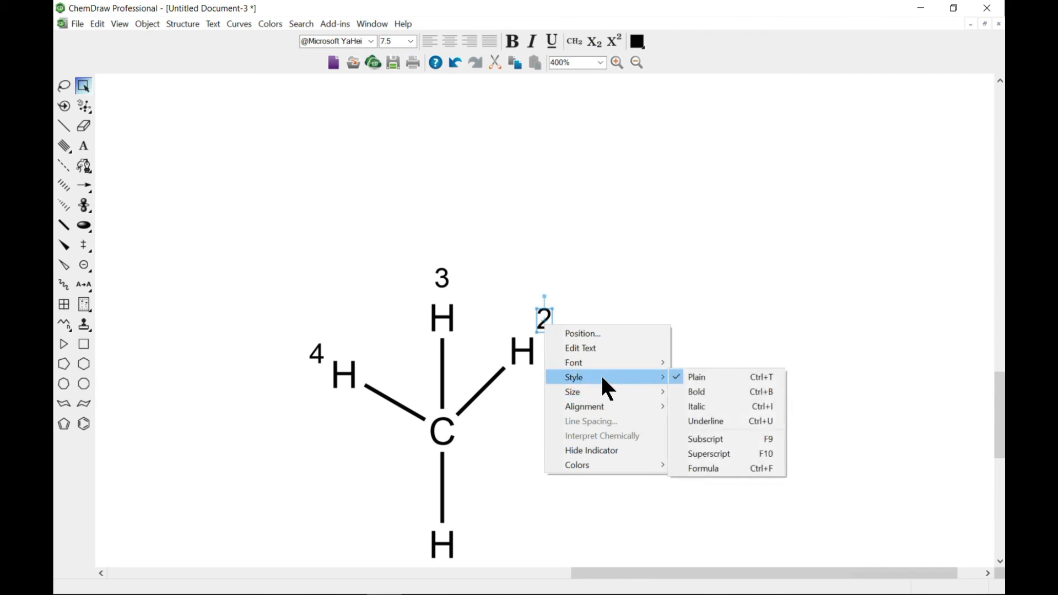
left_click(703, 392)
Color the upper-right hydrogen's atom number yellow.
right_click(544, 322)
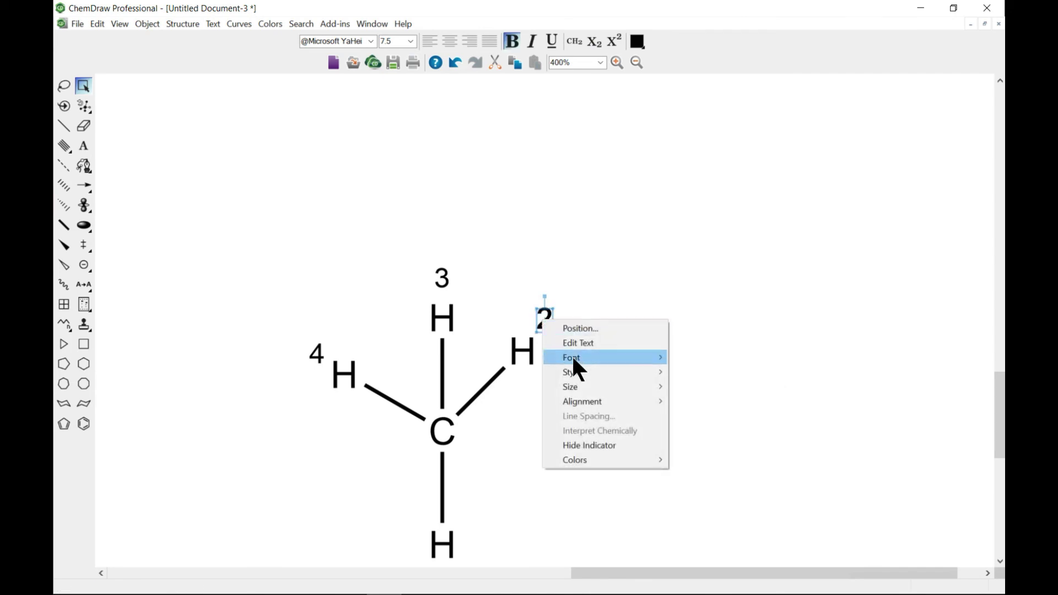
mouse_move(602, 389)
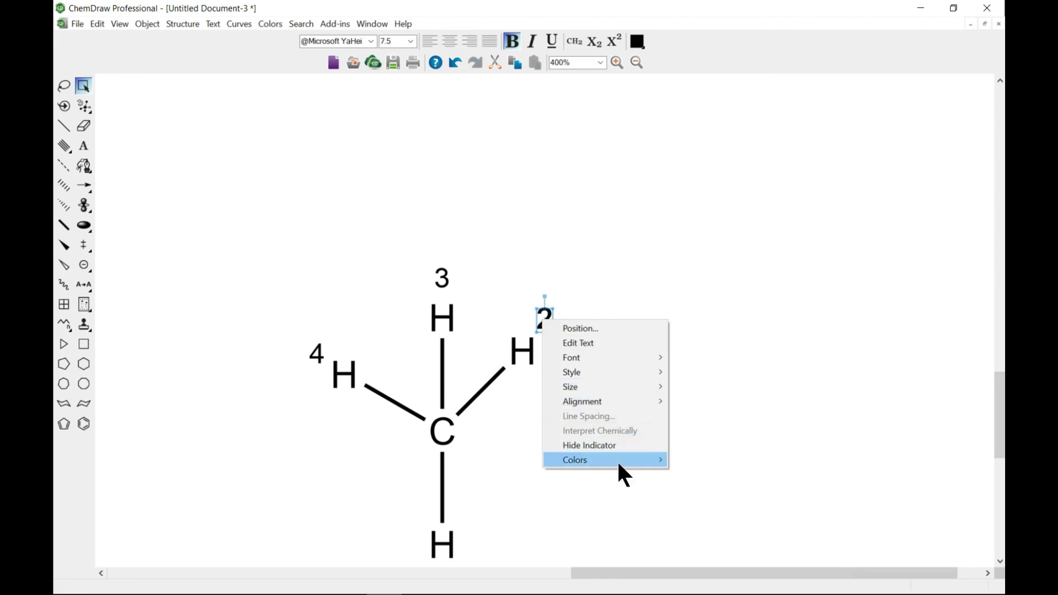
mouse_move(621, 459)
left_click(751, 329)
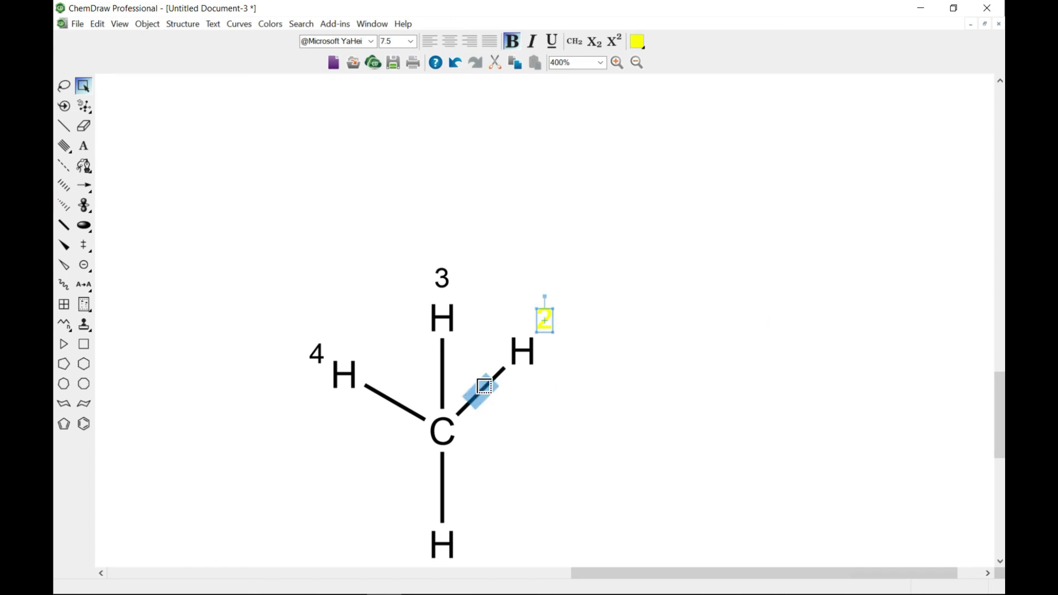
key("ctrl+0")
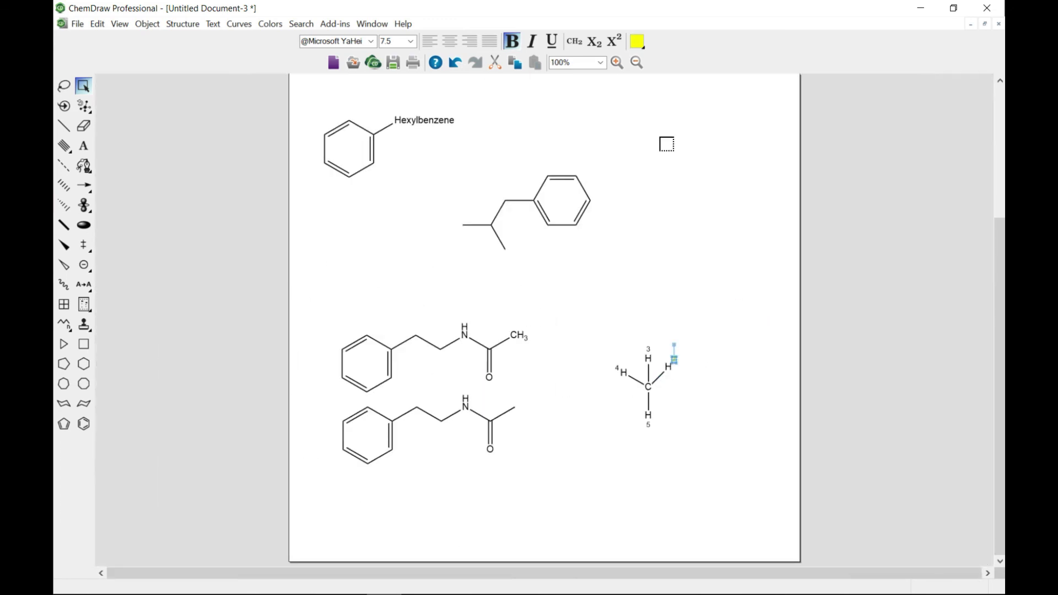